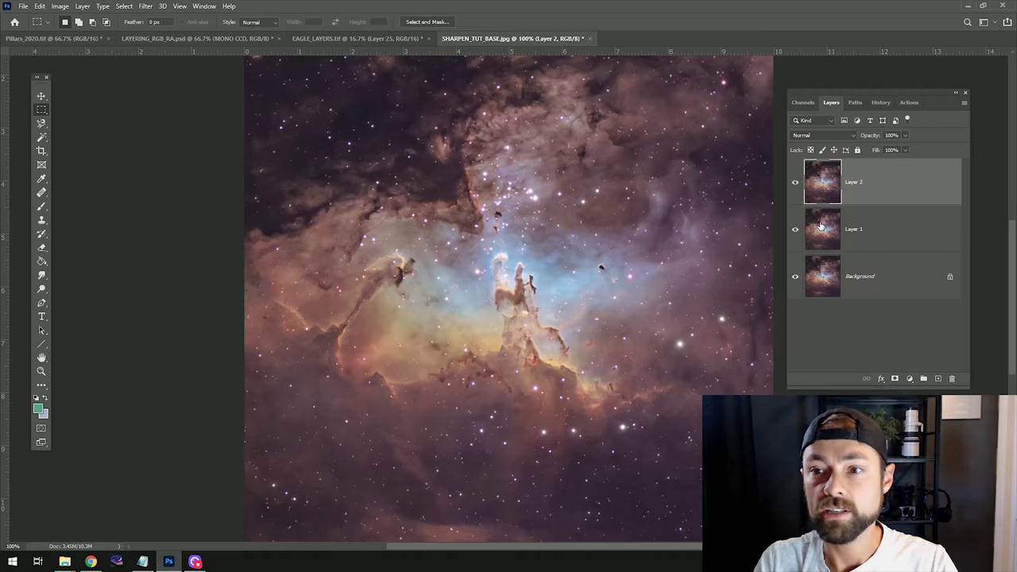
Select Layer 2 and duplicate it with Ctrl+J into a new Layer 3.
left_click(862, 228)
left_click(882, 190)
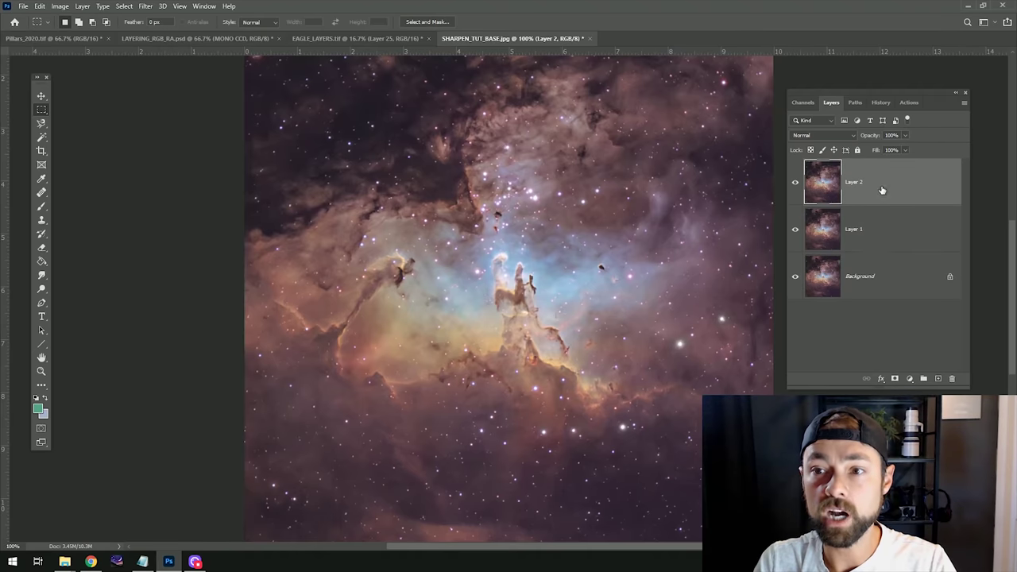
left_click(889, 233)
key("z")
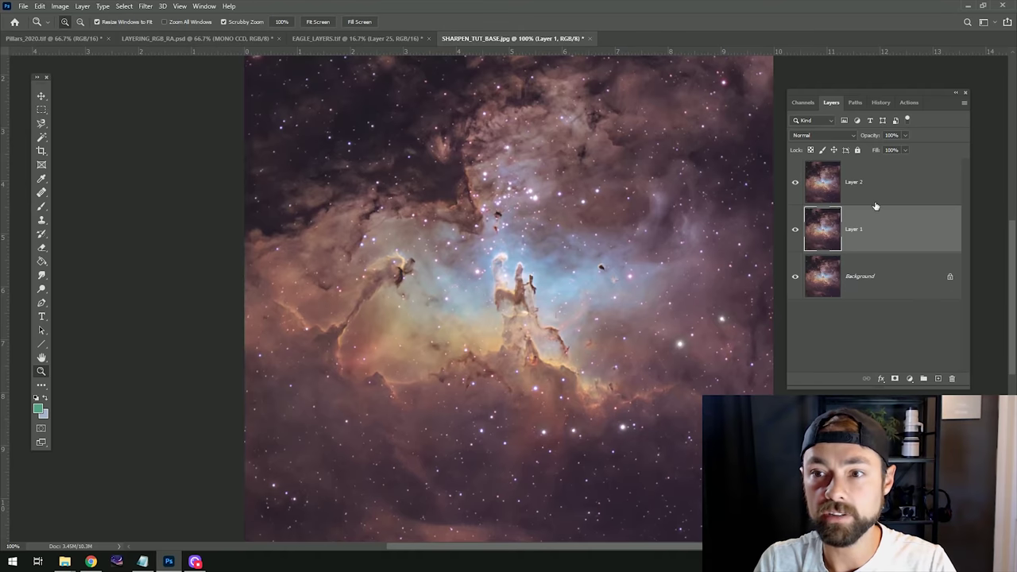
left_click(914, 195)
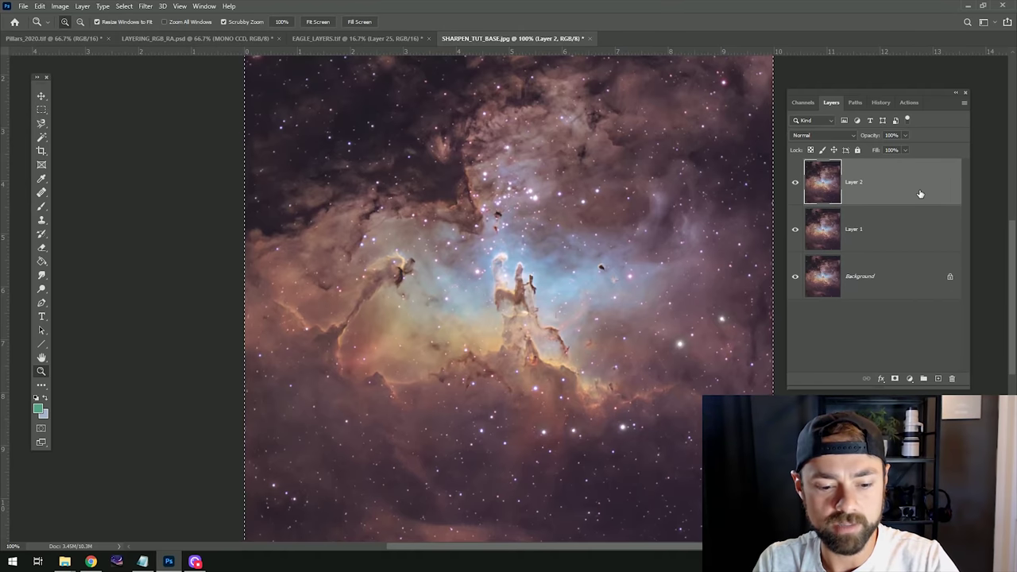
key("ctrl+j")
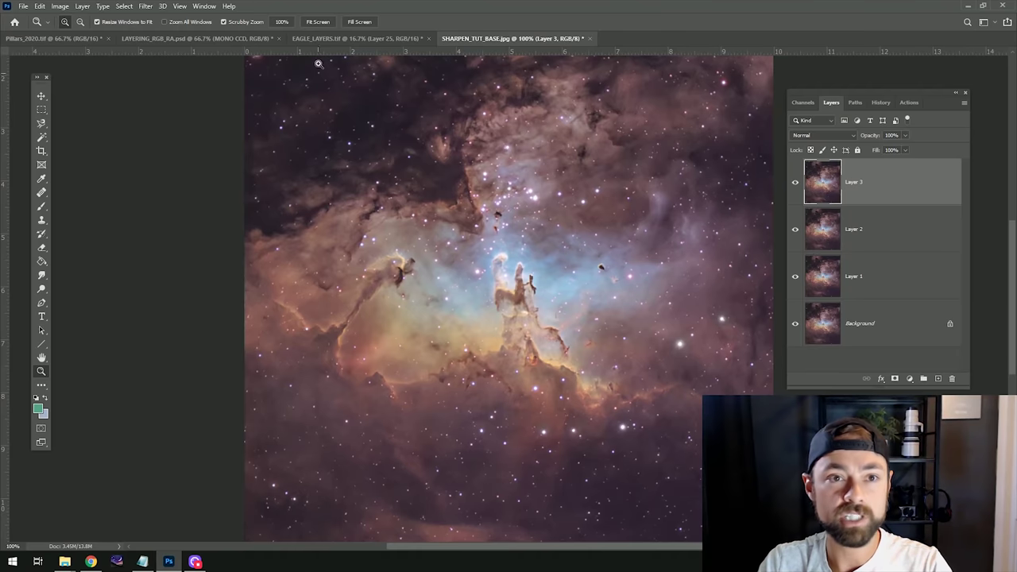
Apply Find Edges to Layer 3 and invert it so edges glow on black.
left_click(154, 5)
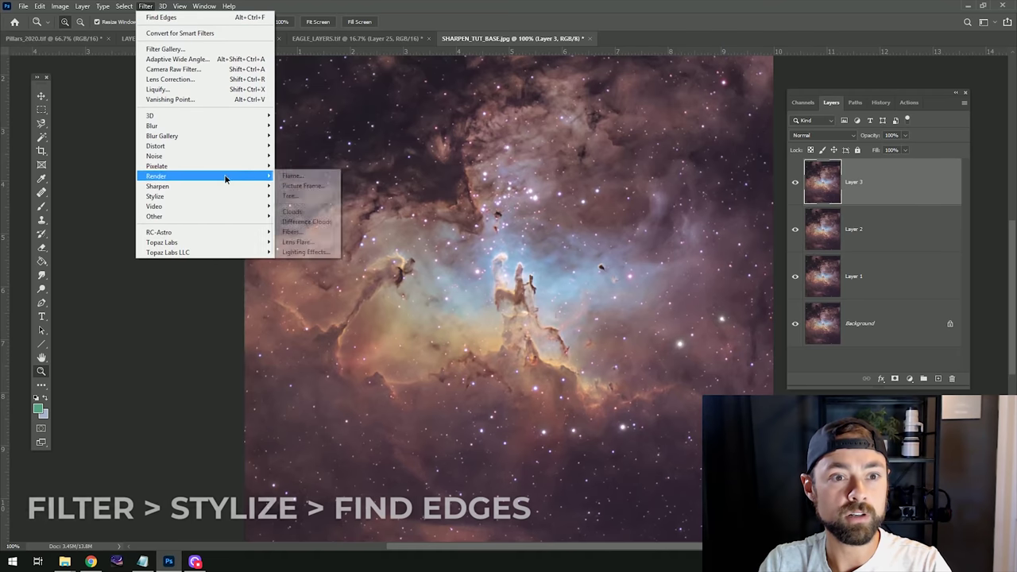
mouse_move(245, 198)
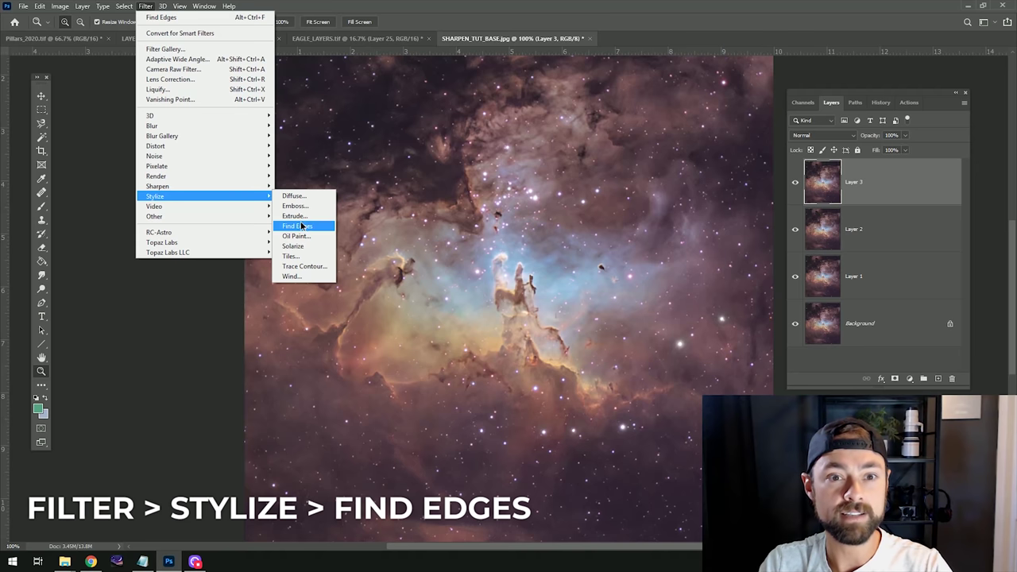
left_click(297, 226)
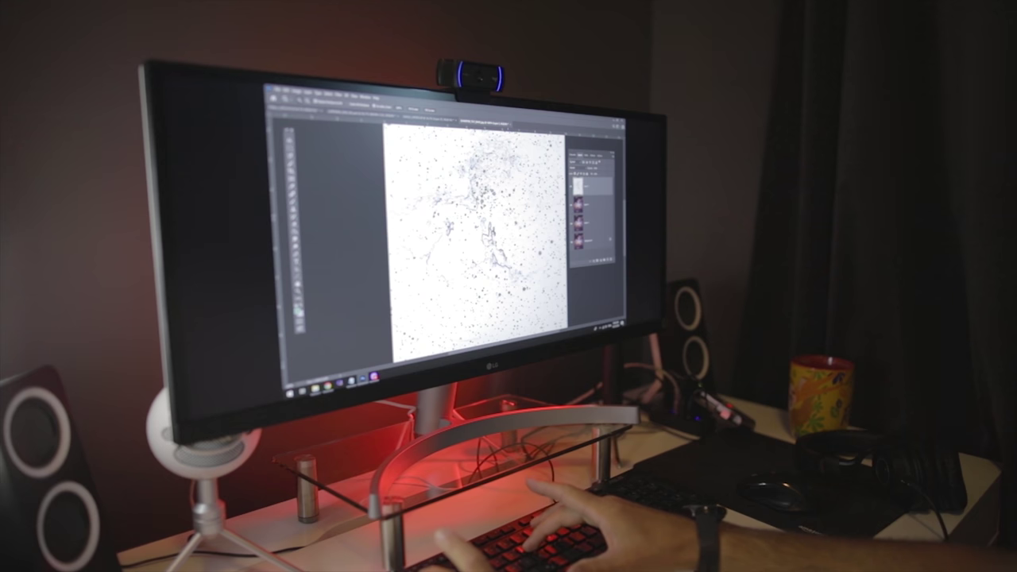
key("ctrl+i")
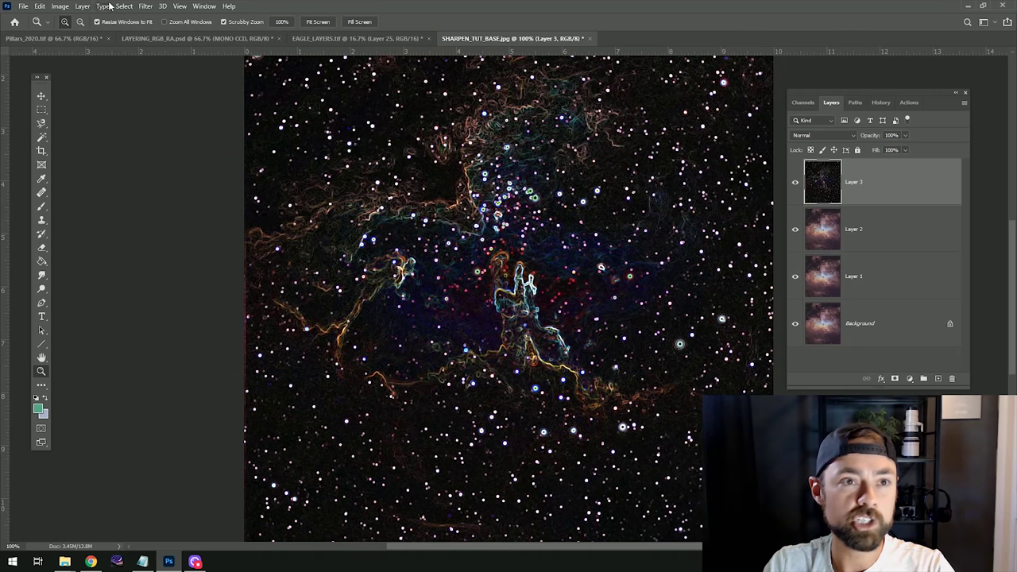
Desaturate the edge layer to remove all colour.
left_click(60, 6)
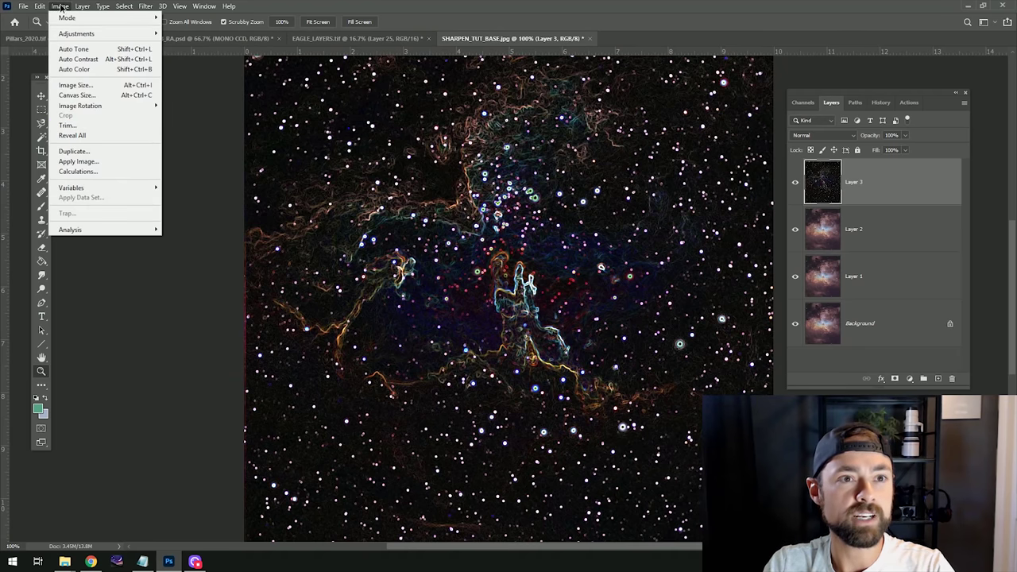
mouse_move(105, 34)
left_click(200, 236)
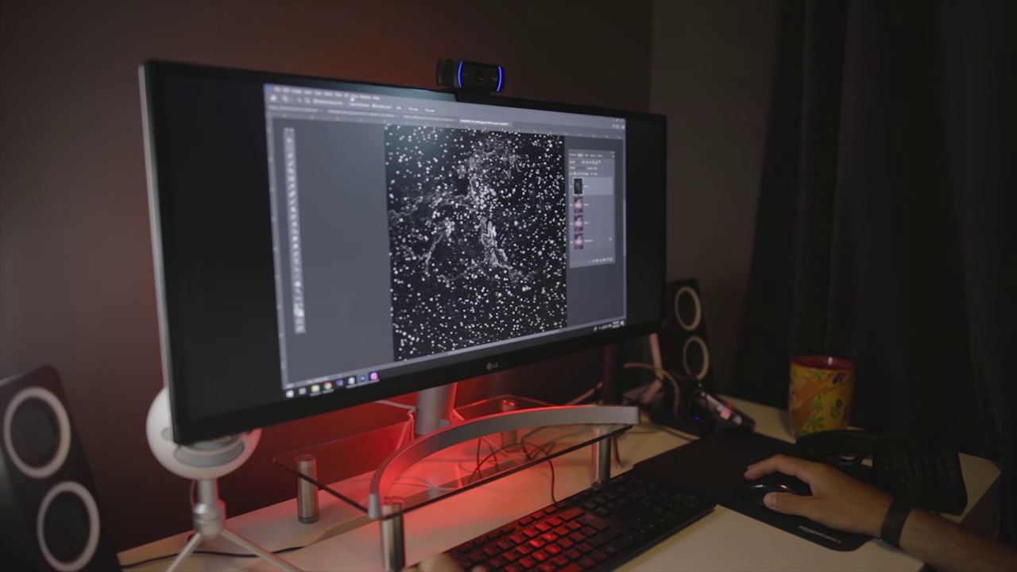
Select the edge map's highlights with Color Range.
left_click(124, 6)
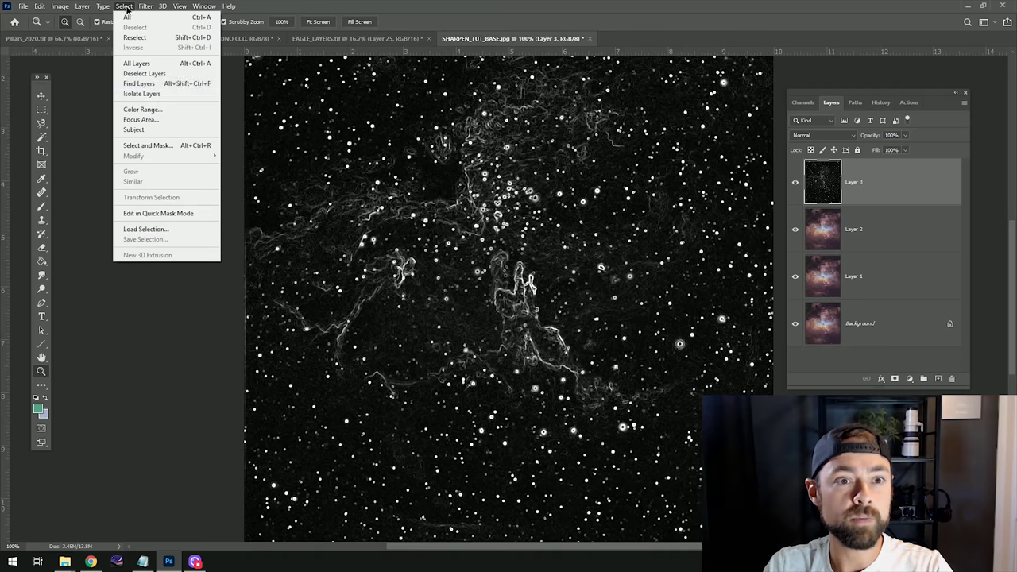
left_click(166, 116)
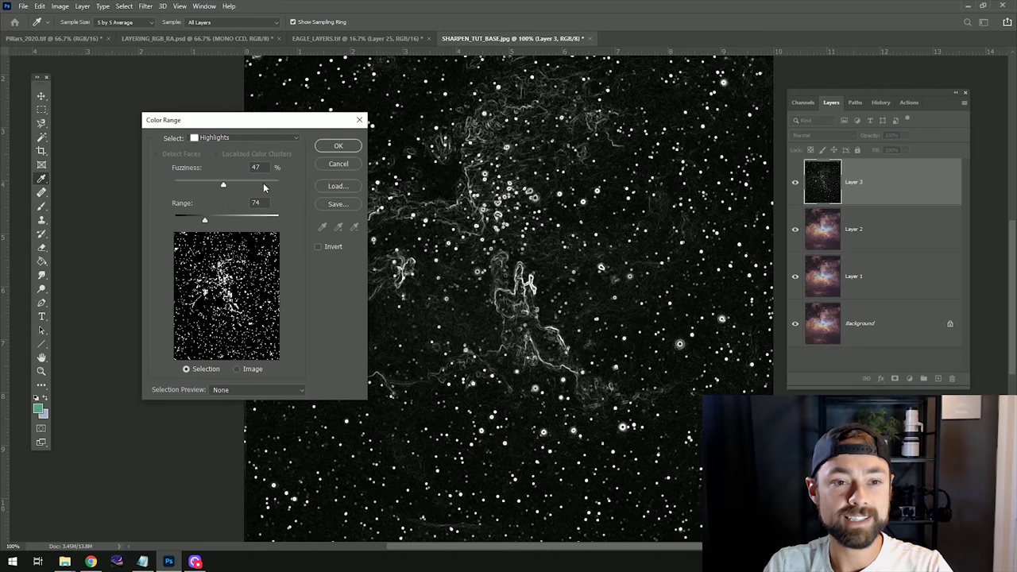
left_click(338, 146)
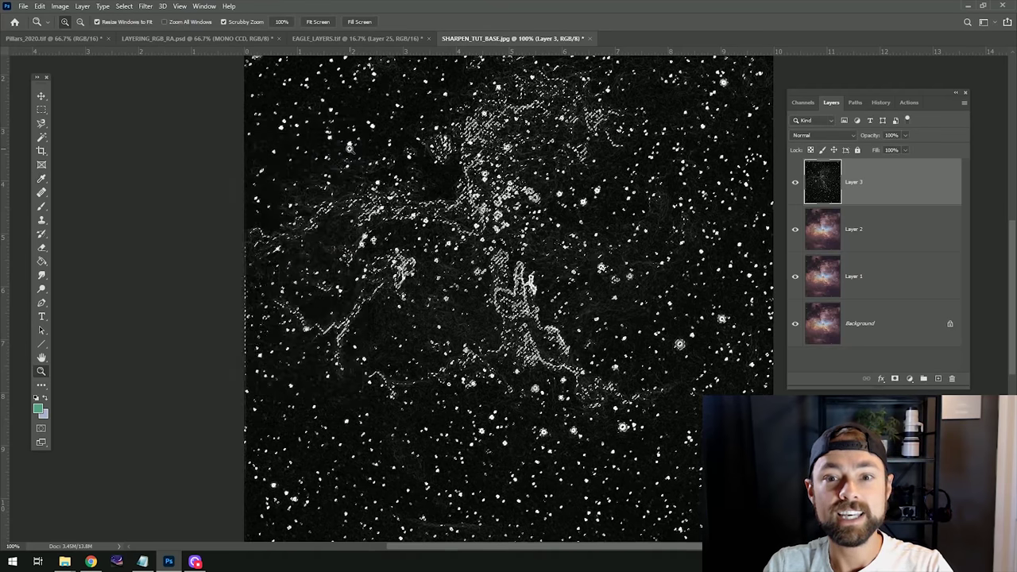
Refine the selection in Select and Mask: Shift Edge +42%, Feather 6.8 px.
left_click(124, 6)
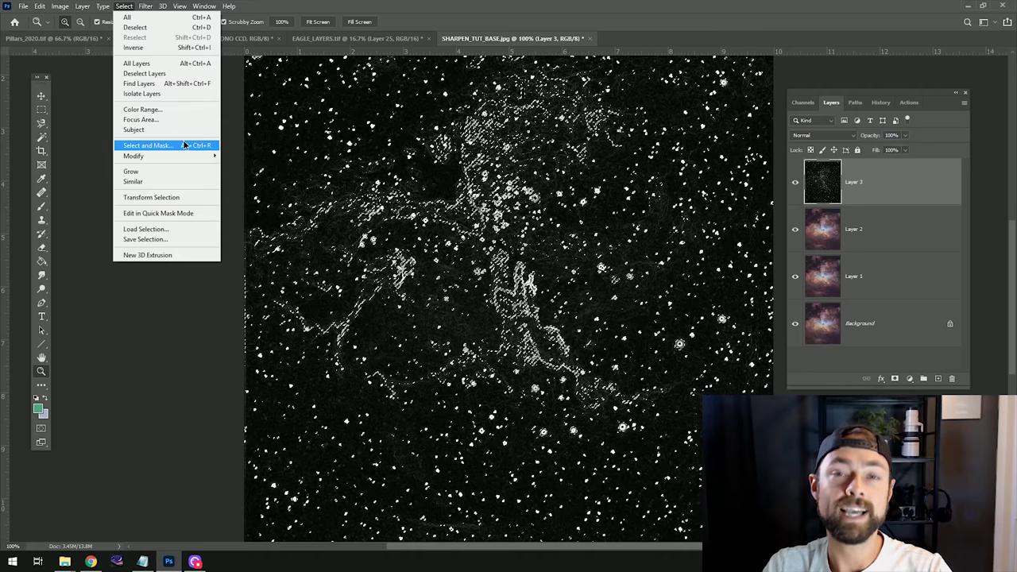
left_click(184, 145)
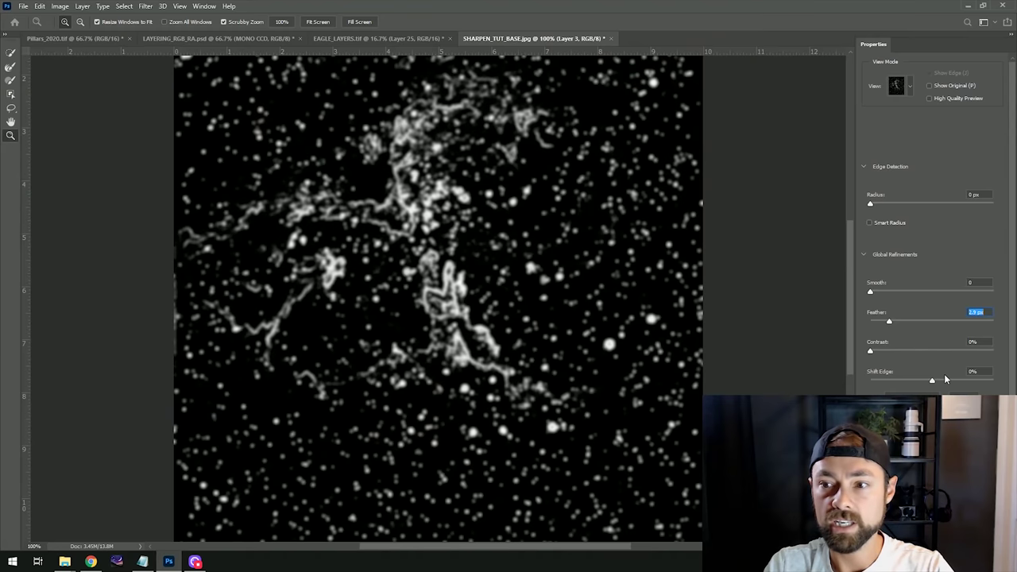
left_click_drag(934, 381, 958, 381)
left_click_drag(890, 322, 890, 352)
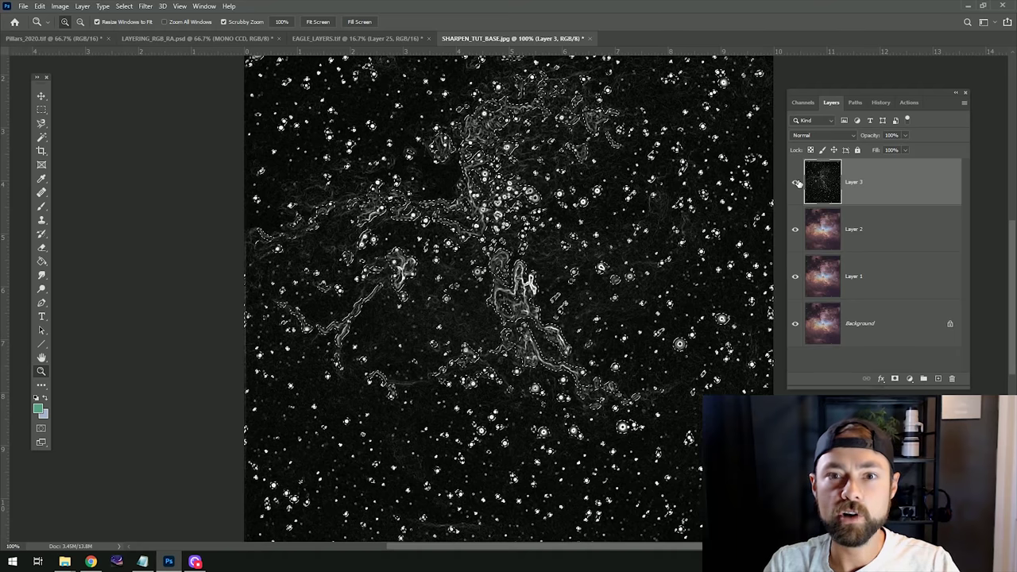
Add a layer mask to Layer 3 from the edge selection.
left_click(794, 182)
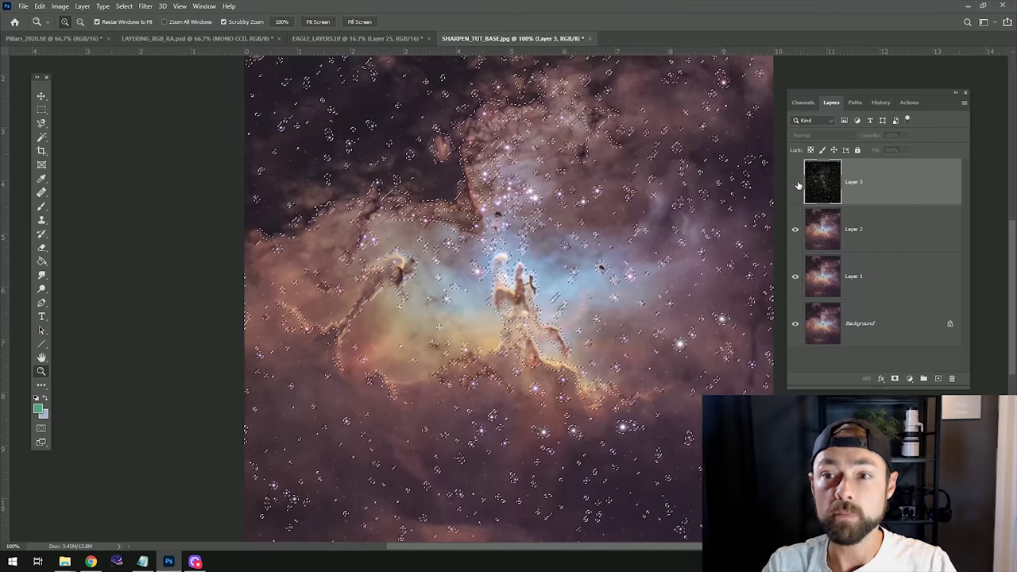
left_click(894, 148)
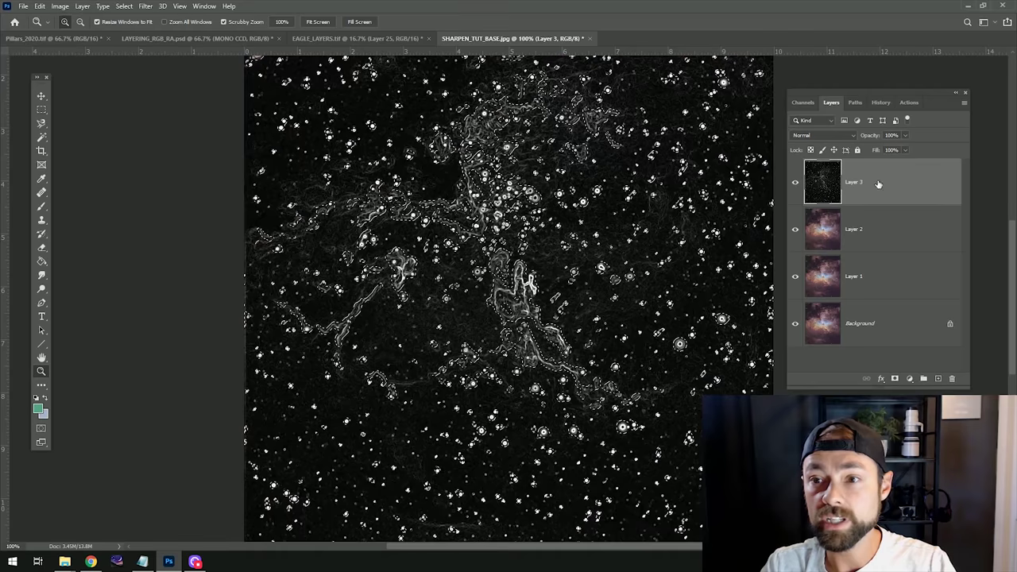
left_click(896, 380)
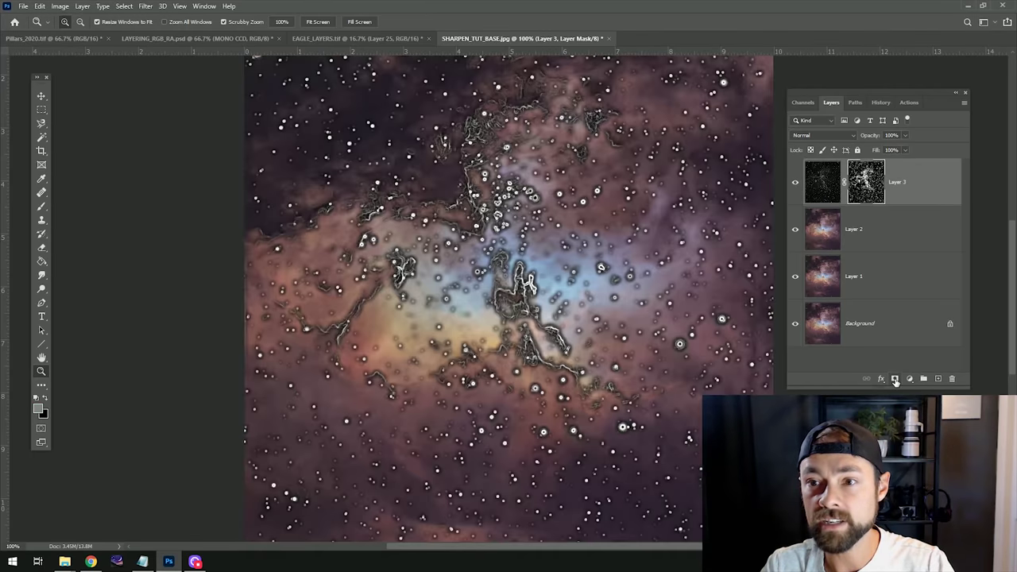
Rename the masked layer EDGE MASK and hide it.
double_click(899, 183)
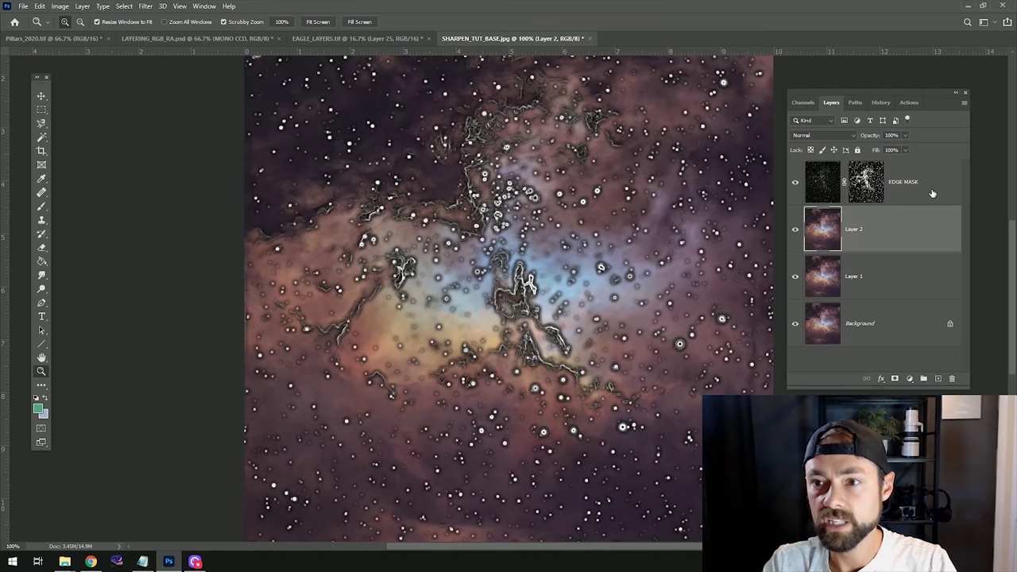
key("Return")
left_click(795, 184)
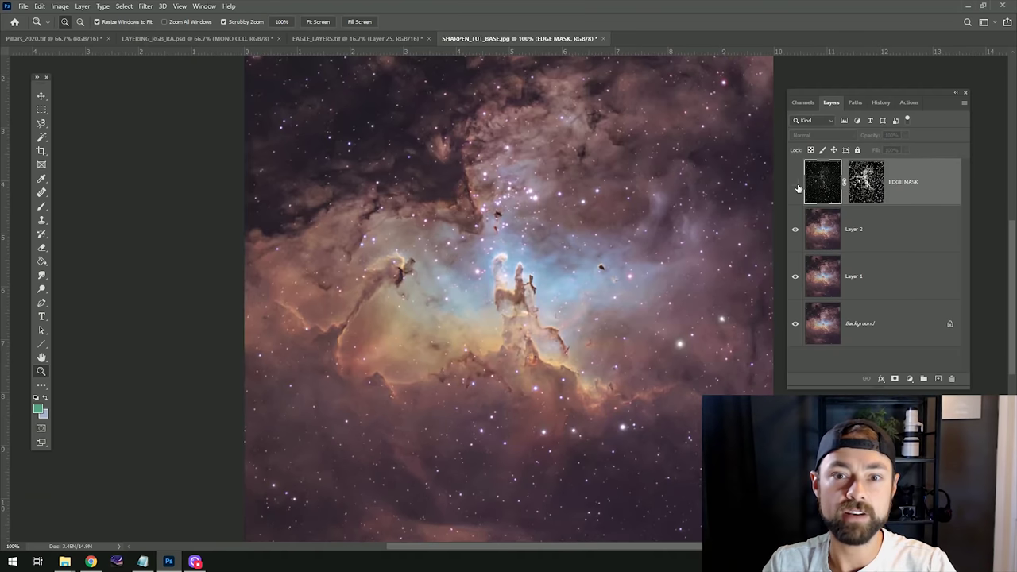
Copy Layer 2's full canvas into a new Layer 3 above it.
left_click(931, 242)
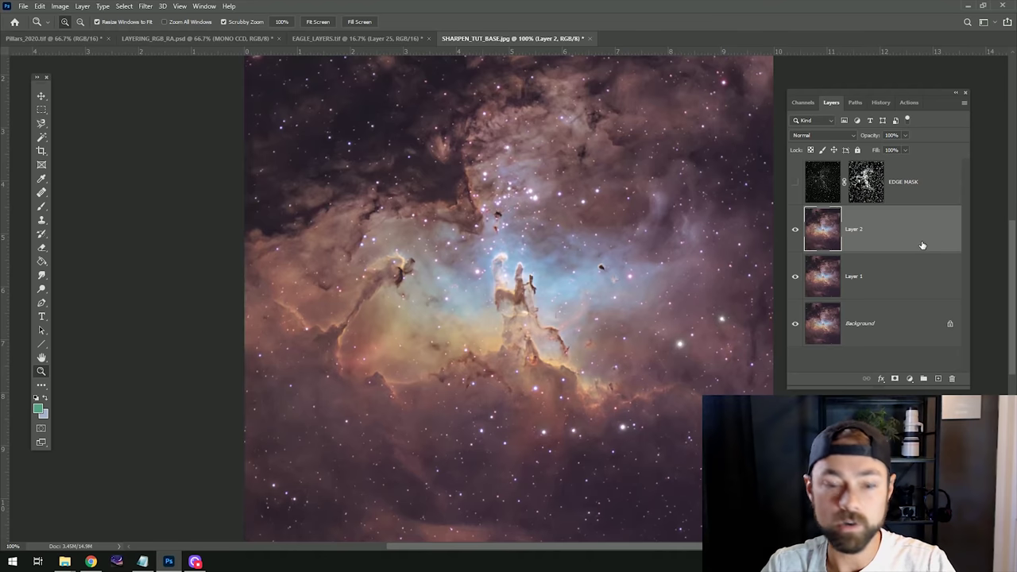
key("ctrl+a")
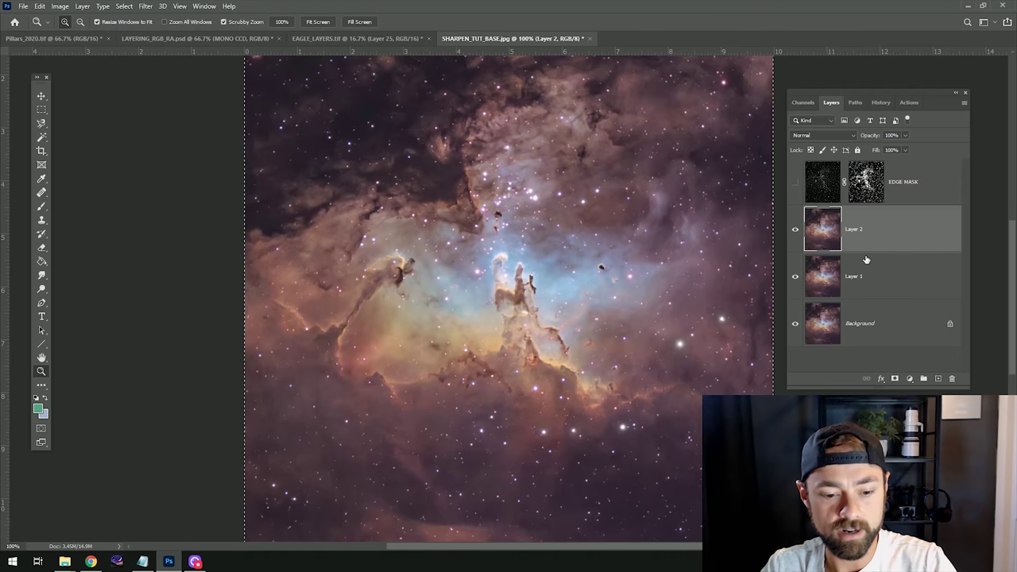
key("ctrl+v")
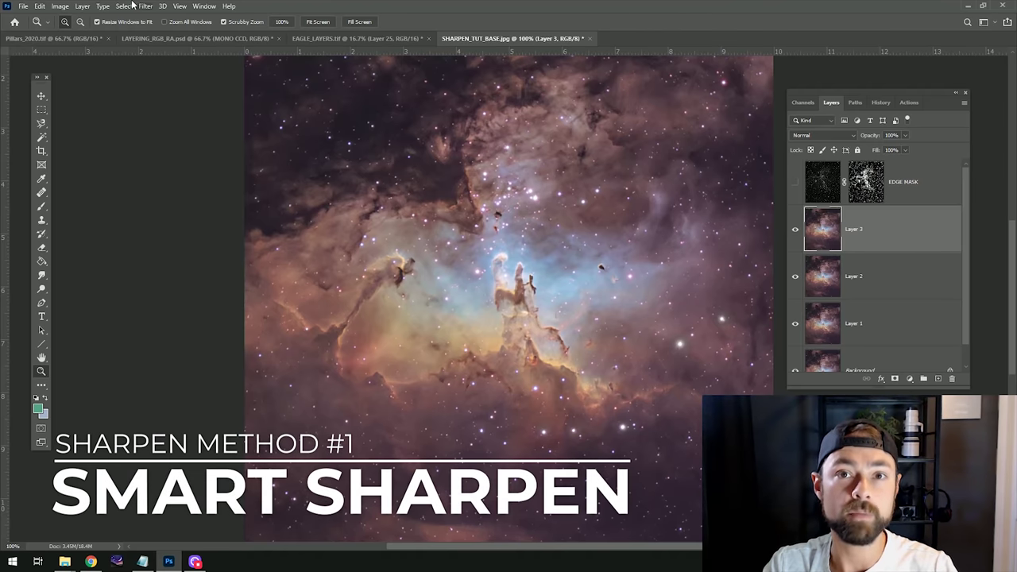
Smart Sharpen Layer 3 with Amount 169, Radius 1.9 px and Reduce Noise 14%.
left_click(146, 8)
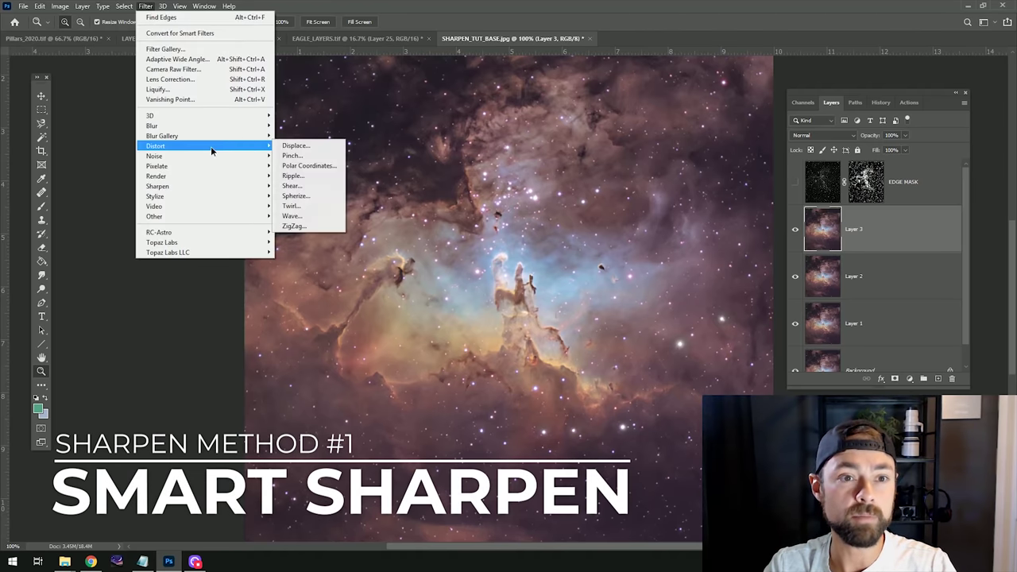
mouse_move(240, 186)
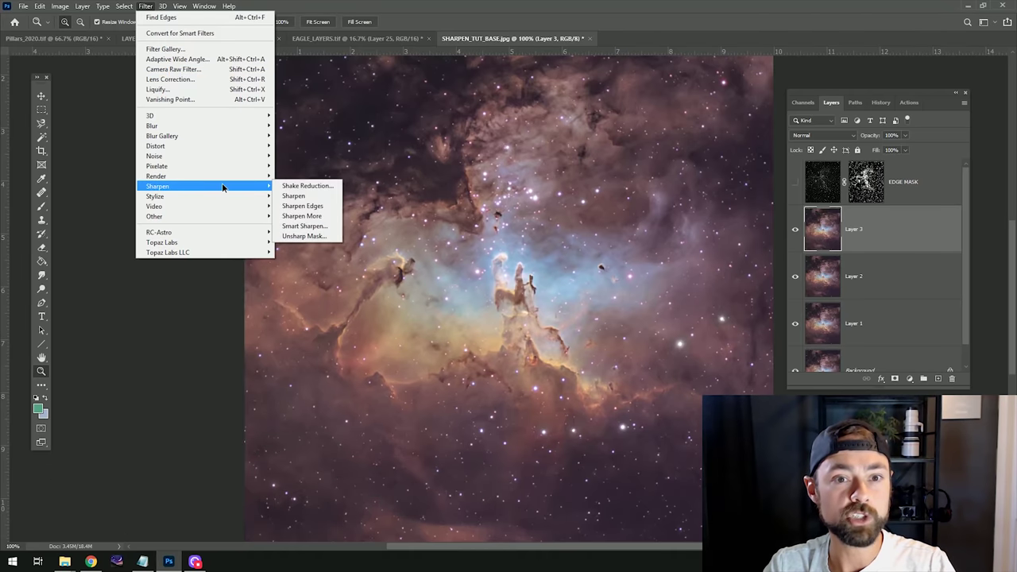
left_click(318, 226)
left_click_drag(420, 199, 418, 200)
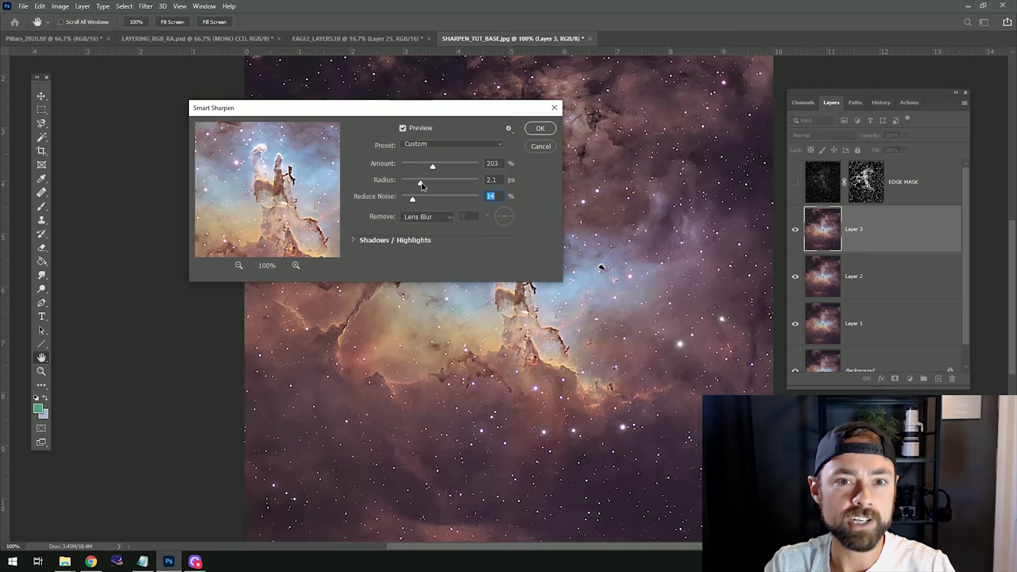
left_click(421, 183)
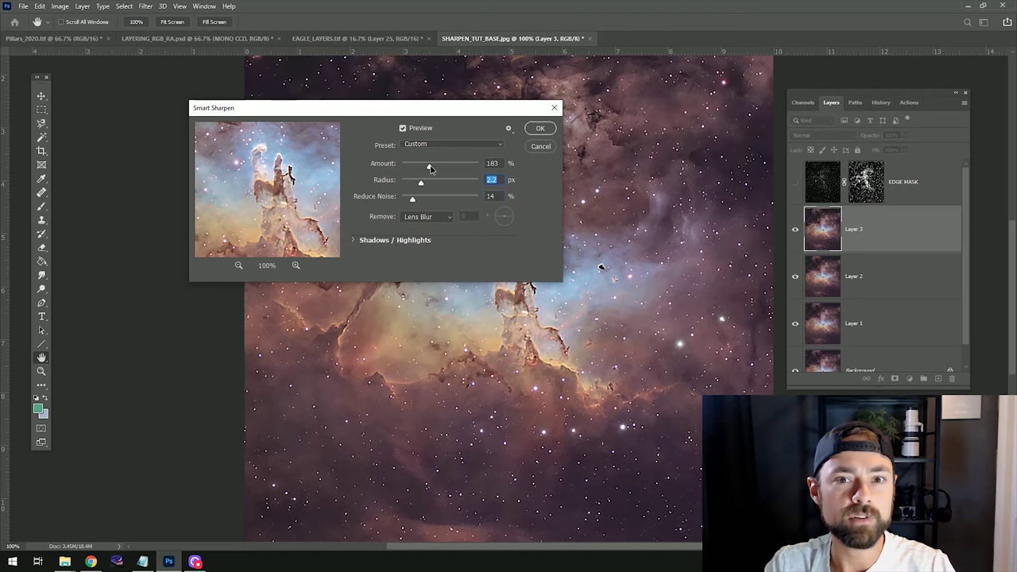
left_click_drag(430, 168, 427, 168)
left_click(420, 184)
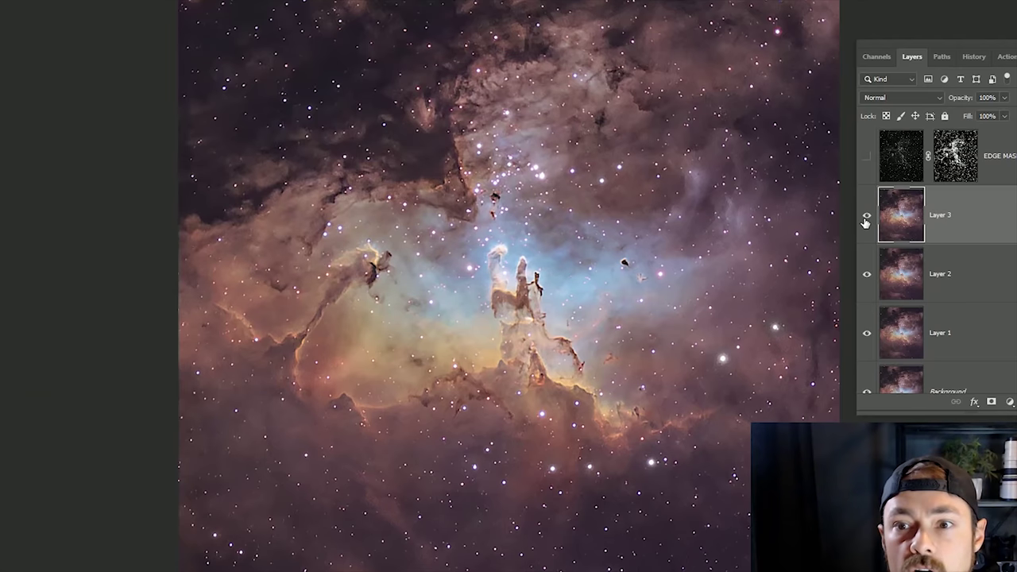
left_click(867, 218)
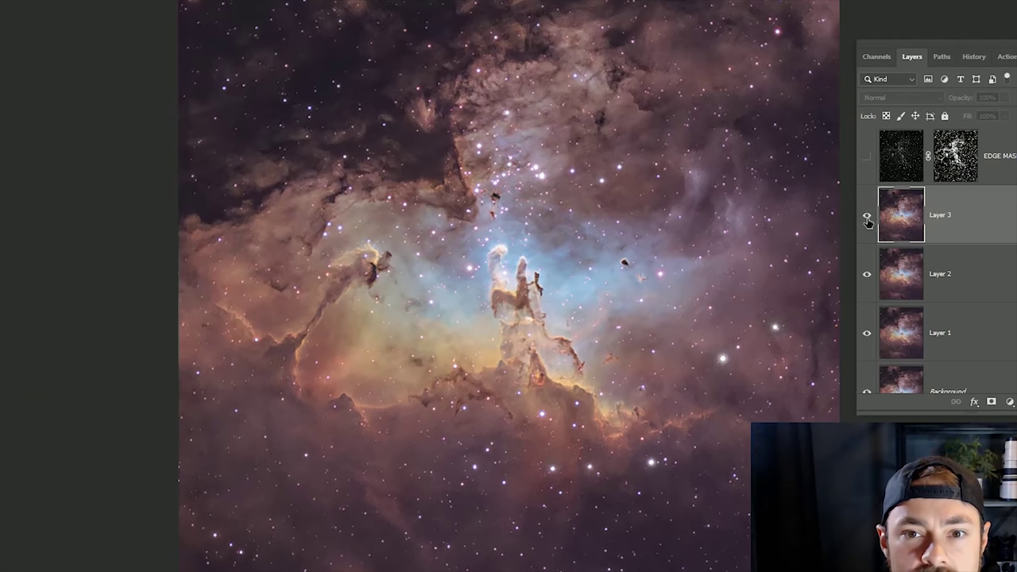
left_click(868, 219)
left_click(867, 218)
left_click(867, 218)
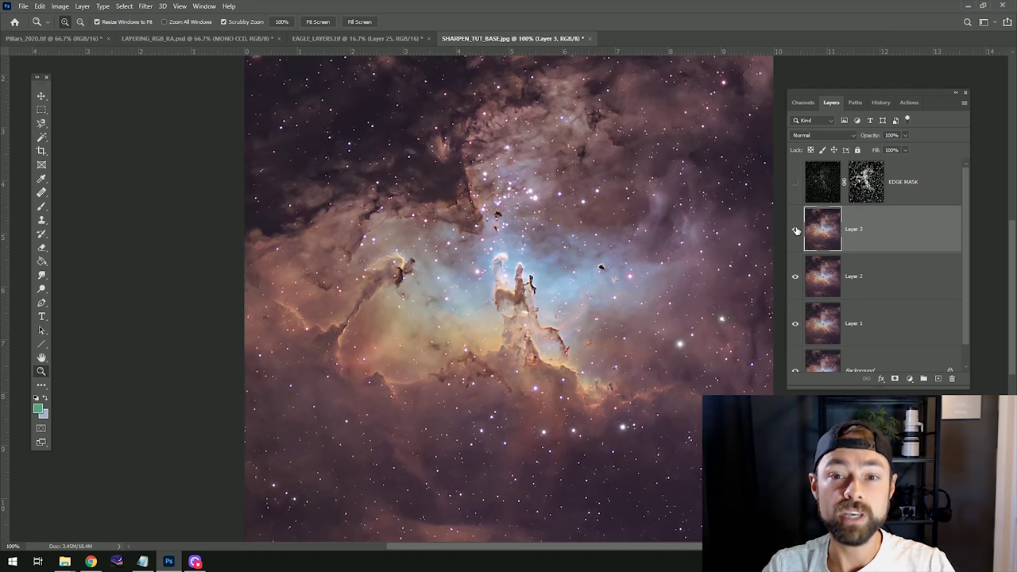
Show the EDGE MASK layer and hide the sharpened Layer 3.
left_click(795, 183)
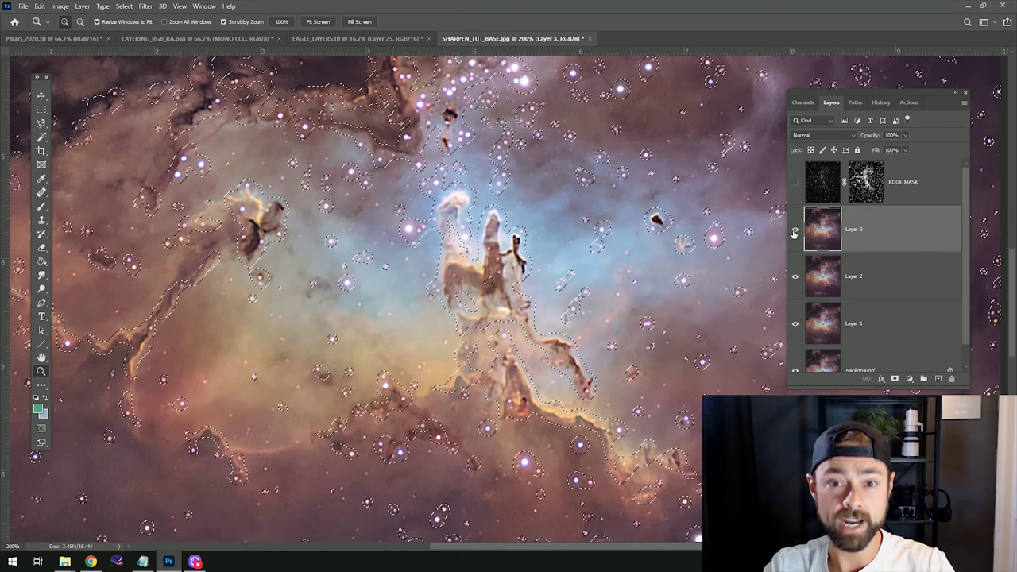
left_click(795, 232)
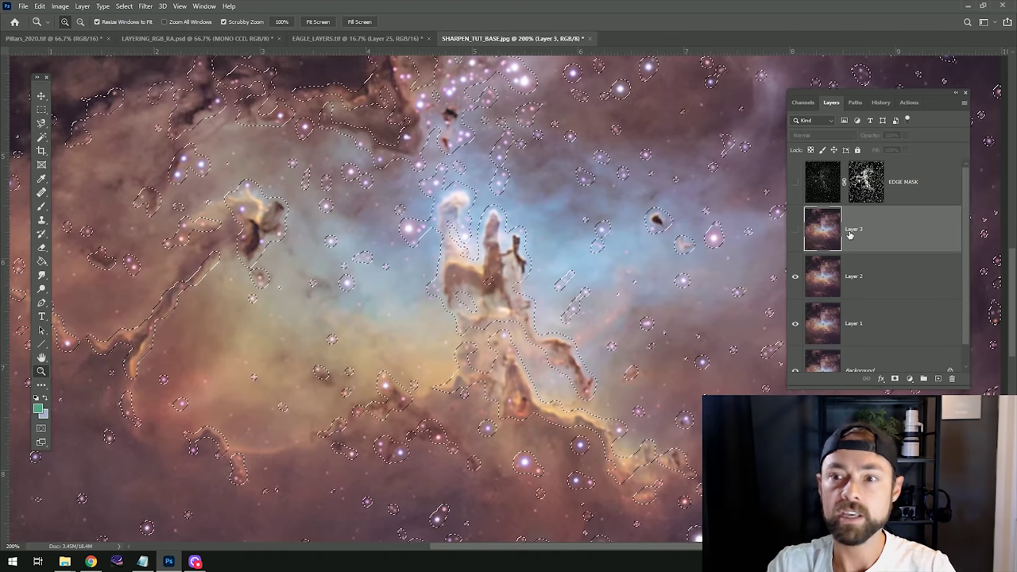
Move Layer 2 above Layer 3 and make Layer 3 visible again.
left_click(891, 276)
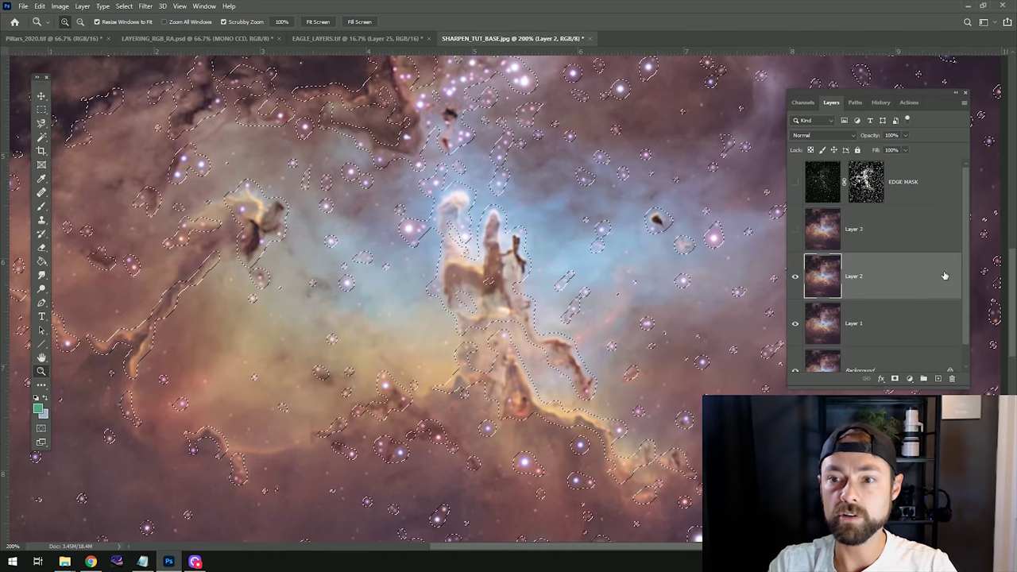
left_click_drag(890, 279, 892, 224)
left_click(892, 278)
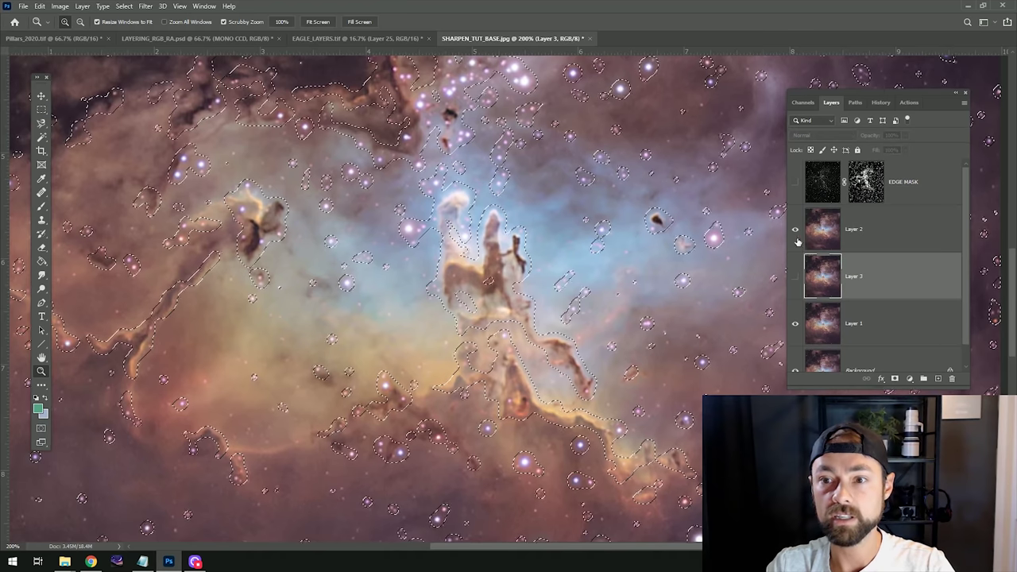
left_click(796, 279)
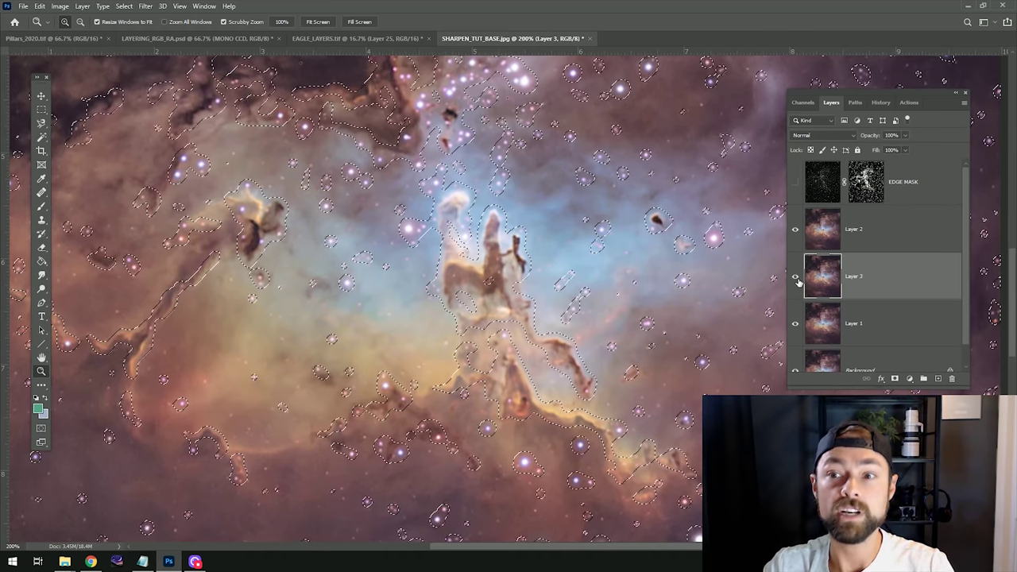
Delete Layer 2's pixels inside the edge selection, deselect, and inspect the pillars.
left_click(871, 236)
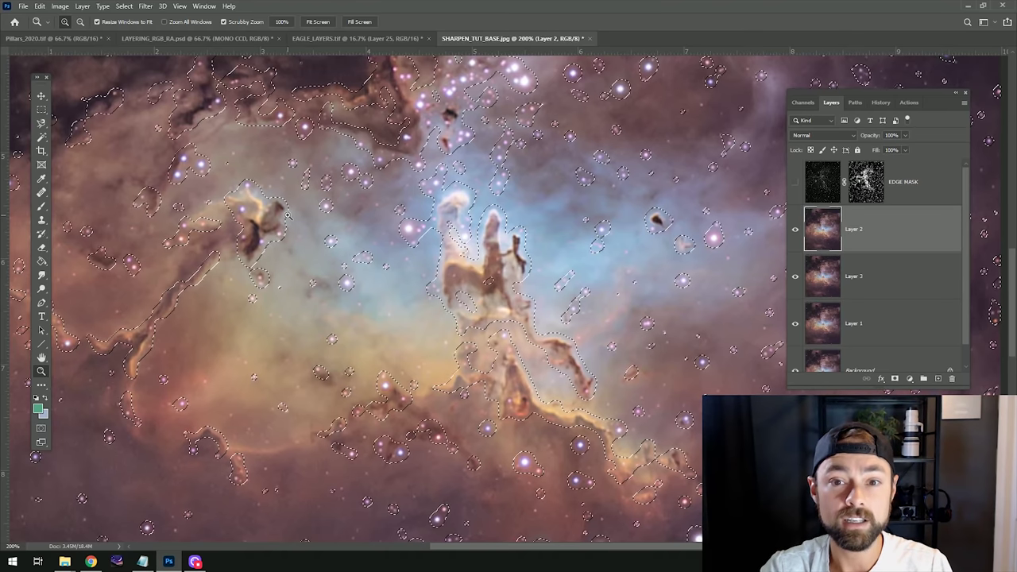
key("m")
key("ctrl+d")
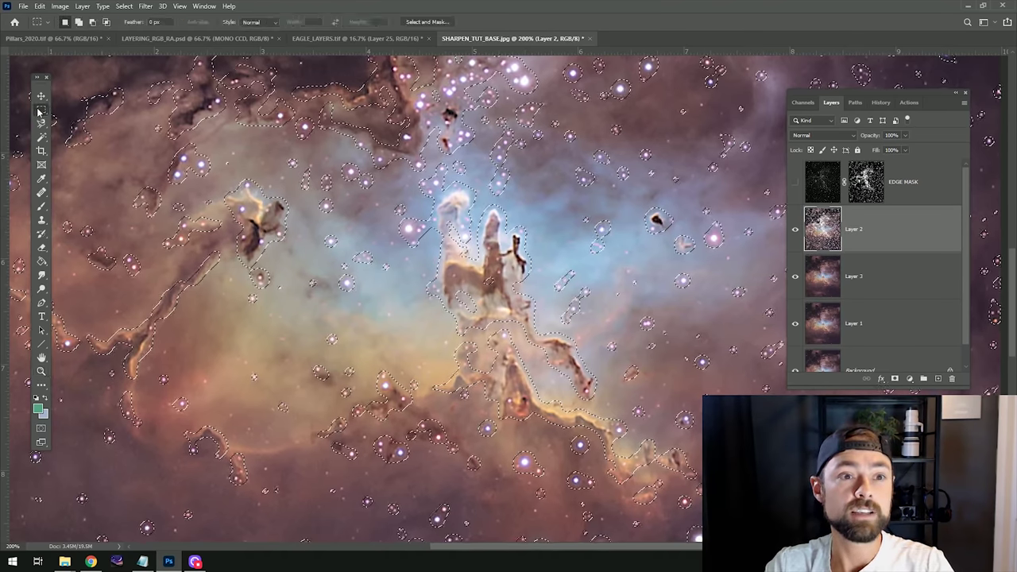
left_click(41, 371)
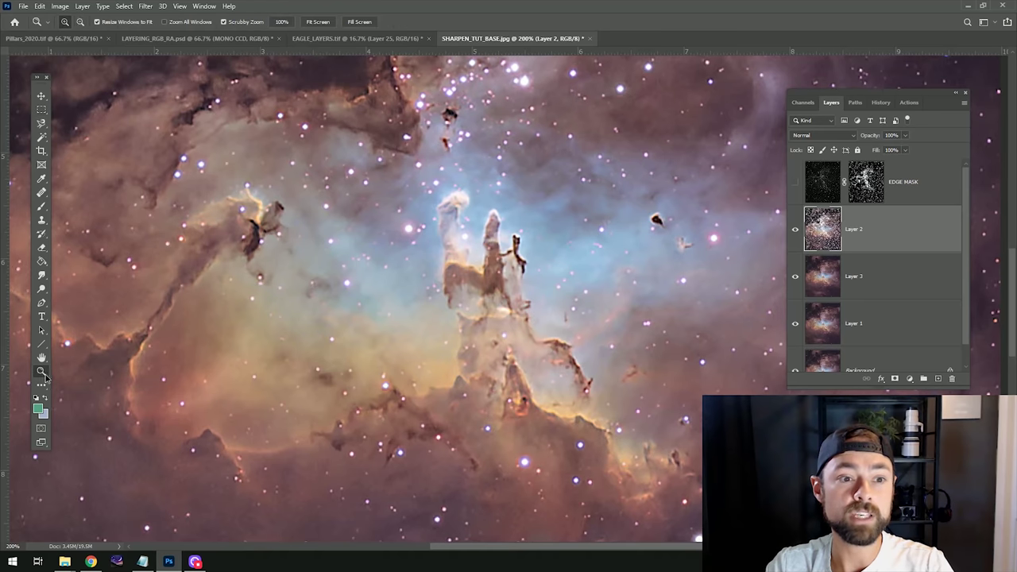
left_click(580, 364, "alt")
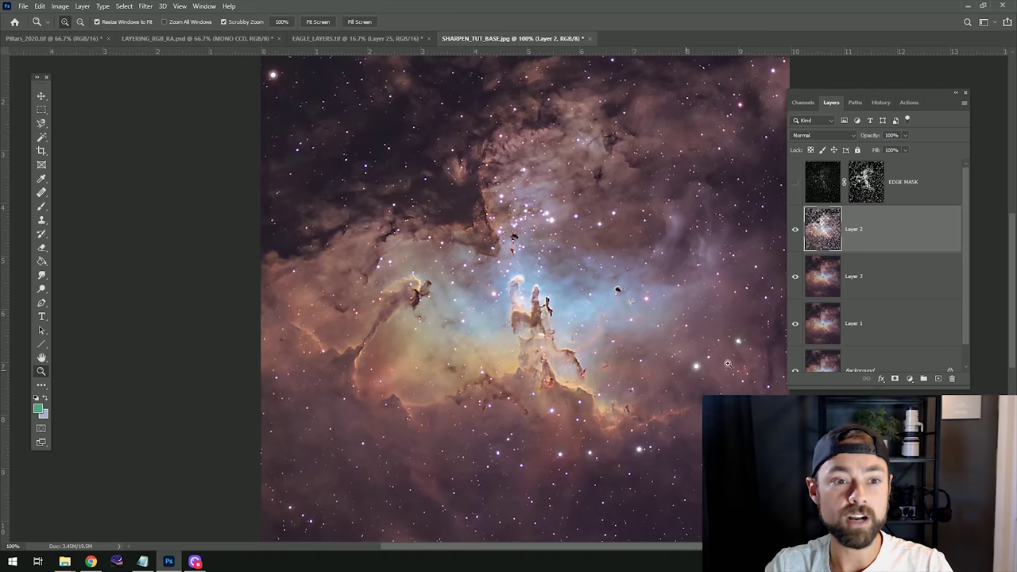
left_click(547, 354)
left_click(636, 293, "alt")
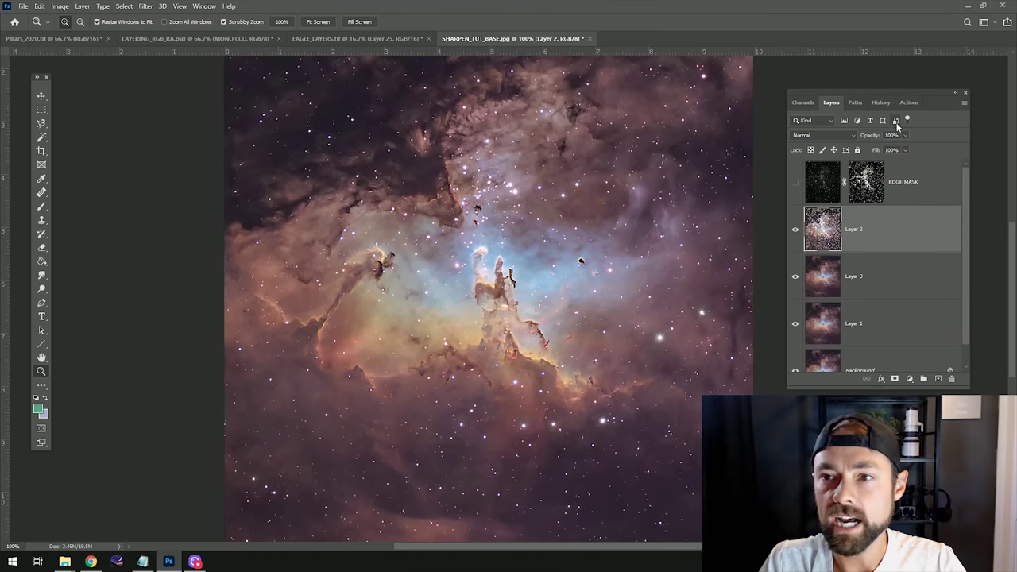
Revert in History to before the Clear, restoring the edge selection.
left_click(881, 103)
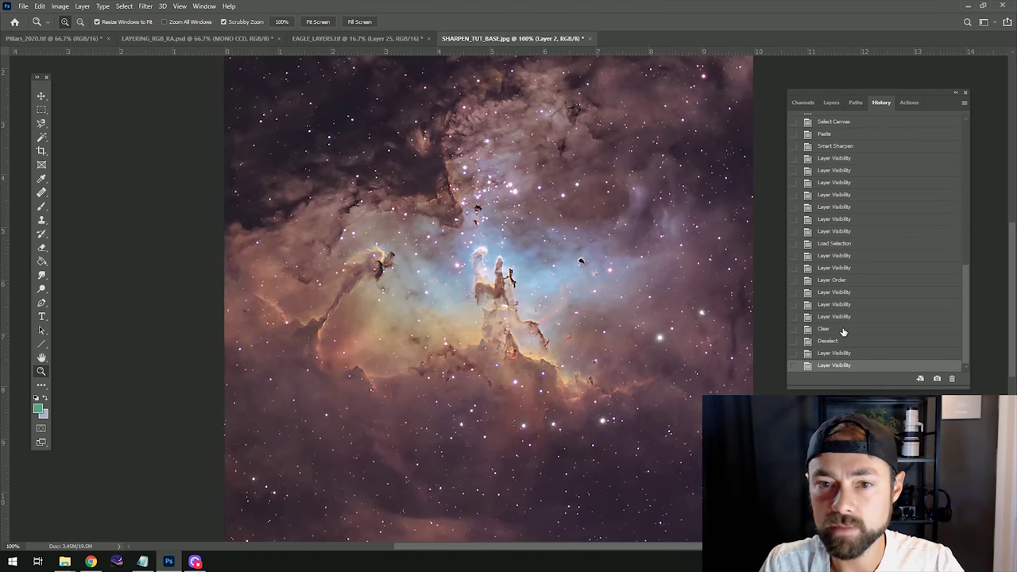
left_click(845, 330)
left_click(844, 318)
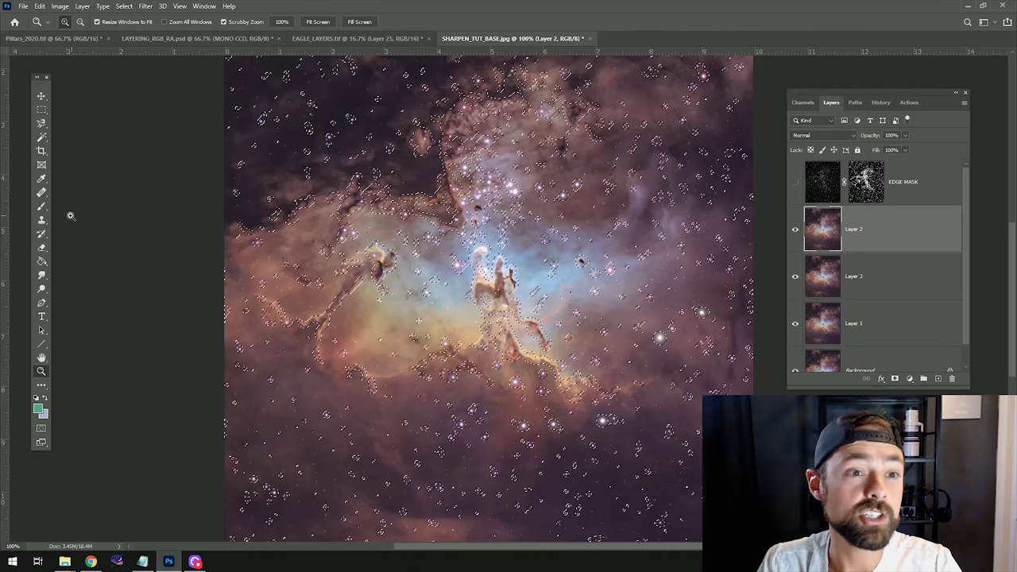
Set up the Eraser with a 149 px brush at 21% opacity.
left_click(42, 247)
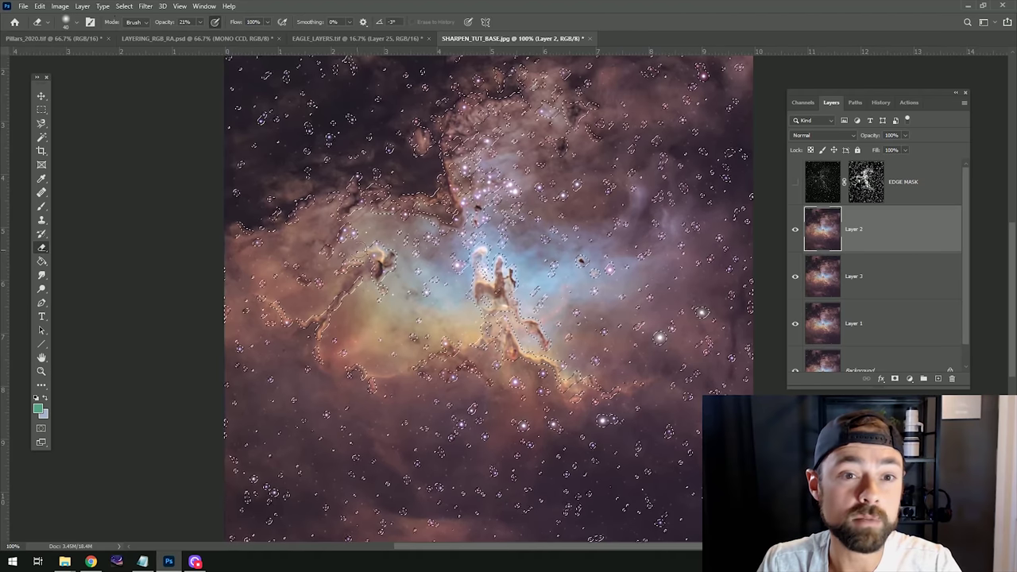
left_click(78, 22)
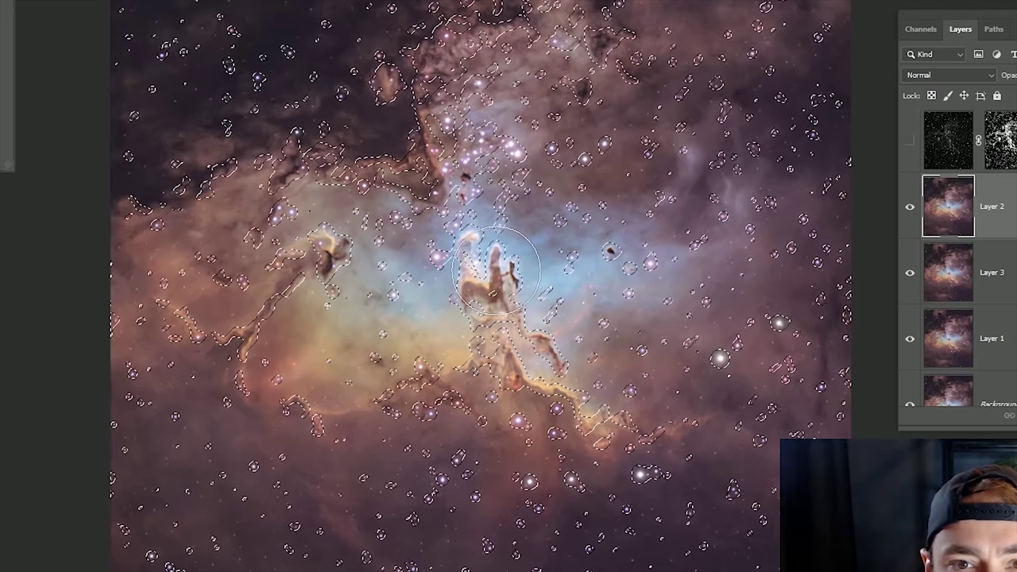
key("Return")
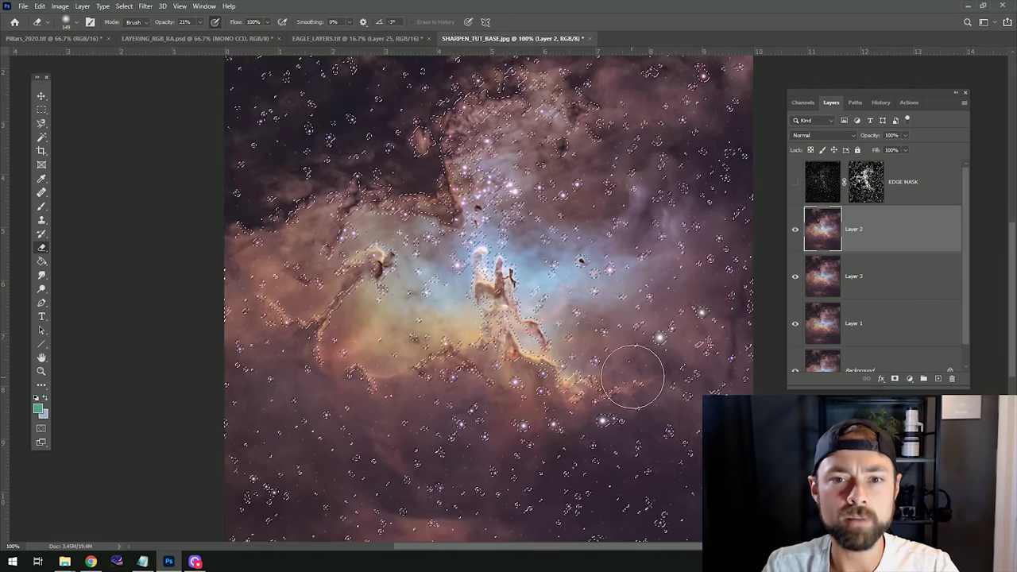
Switch to the Rectangular Marquee and remove the edge selection.
left_click(41, 109)
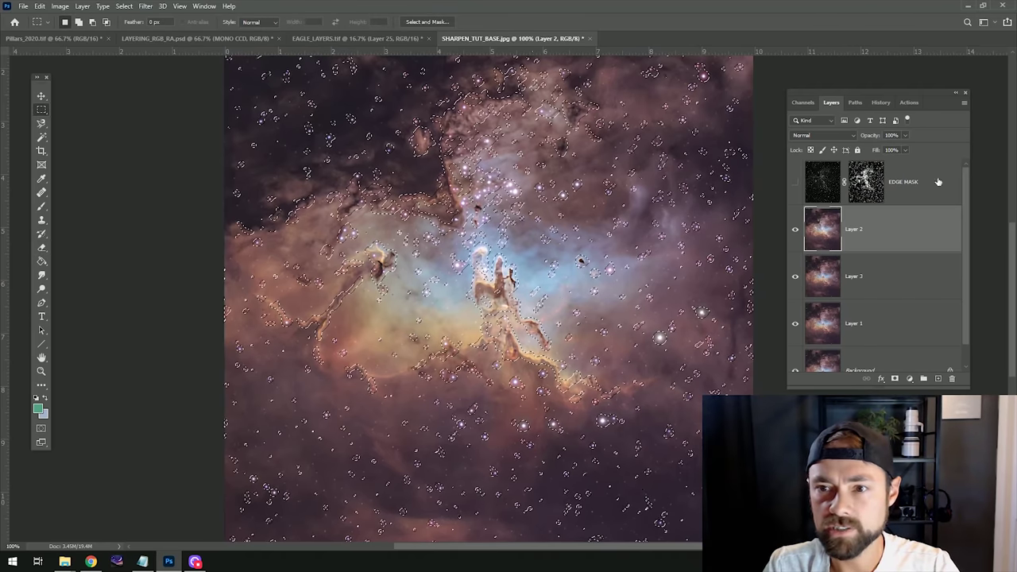
key("ctrl+d")
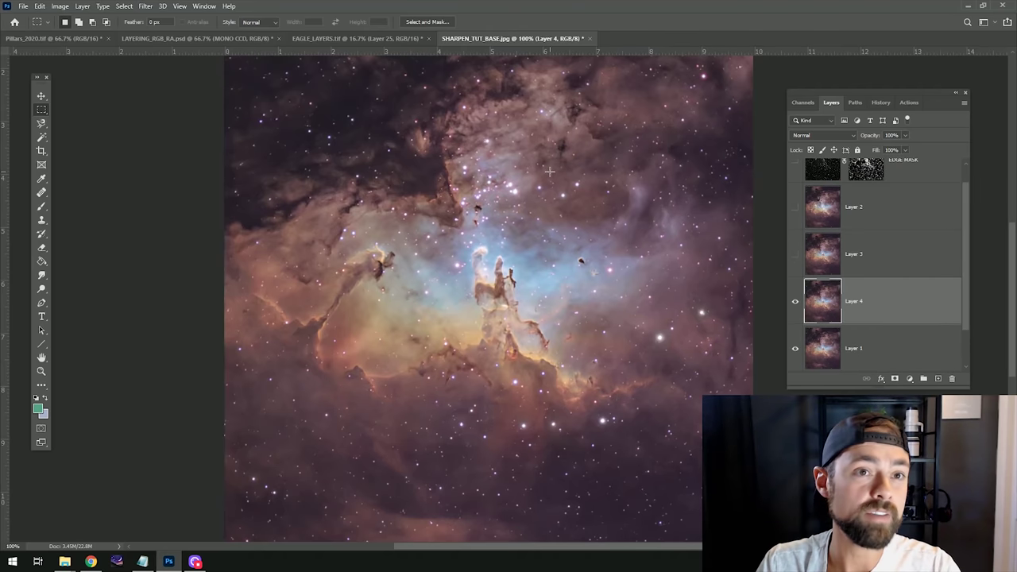
Open the Camera Raw Filter on Layer 4 and view the Detail panel at 100%.
left_click(146, 6)
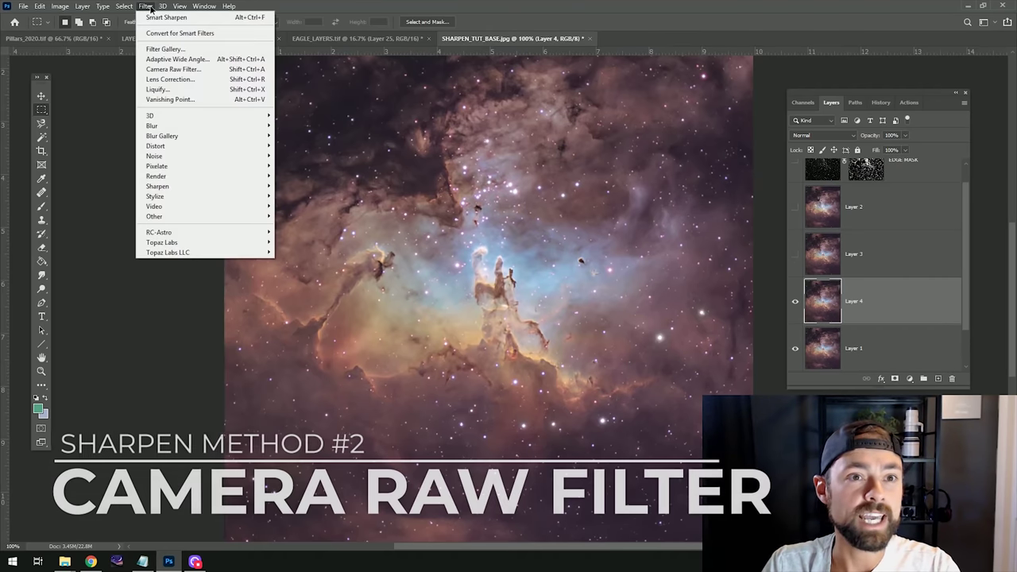
left_click(205, 70)
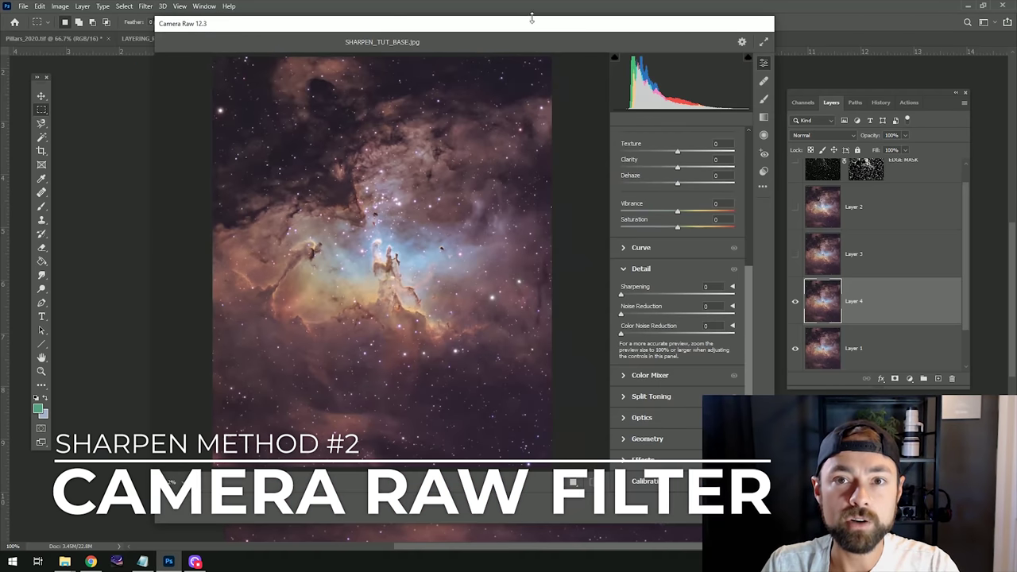
left_click_drag(536, 19, 517, 41)
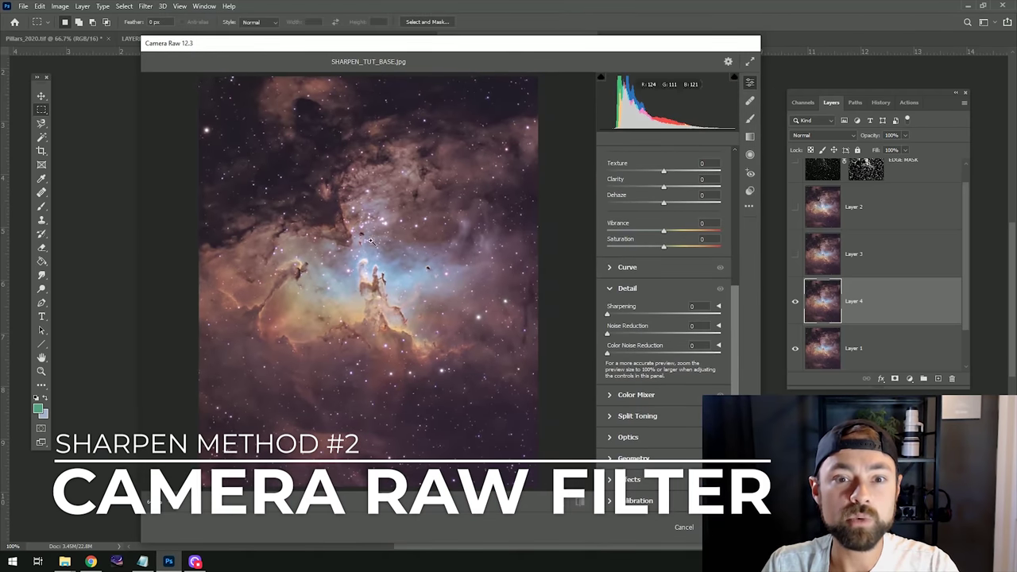
left_click_drag(733, 302, 736, 177)
left_click(611, 200)
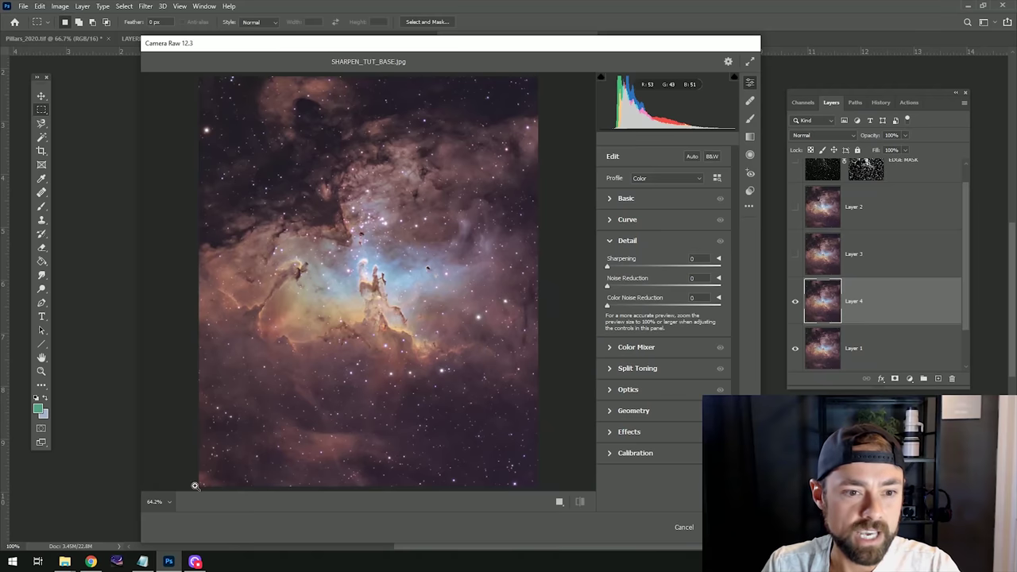
left_click(168, 501)
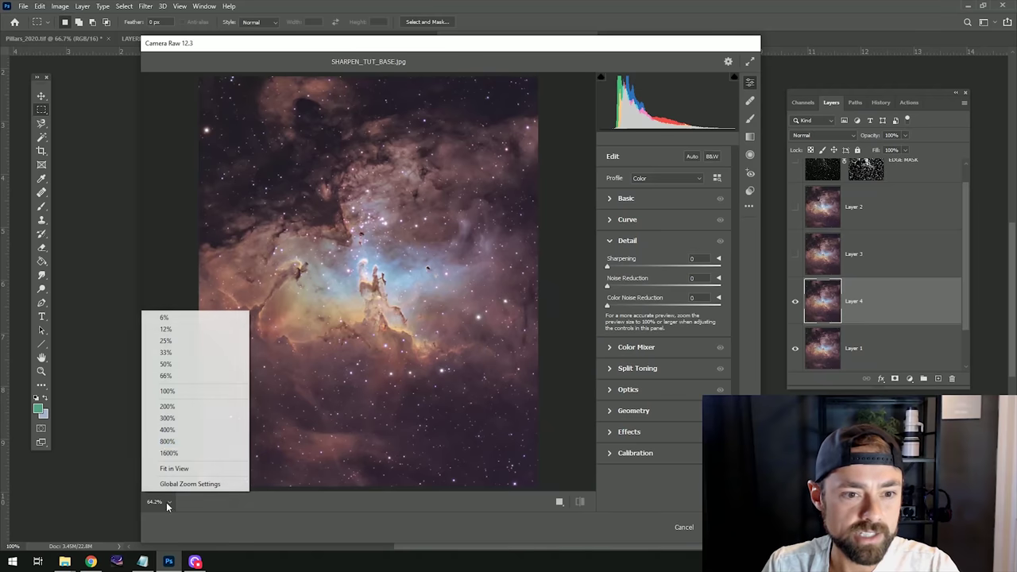
left_click(180, 396)
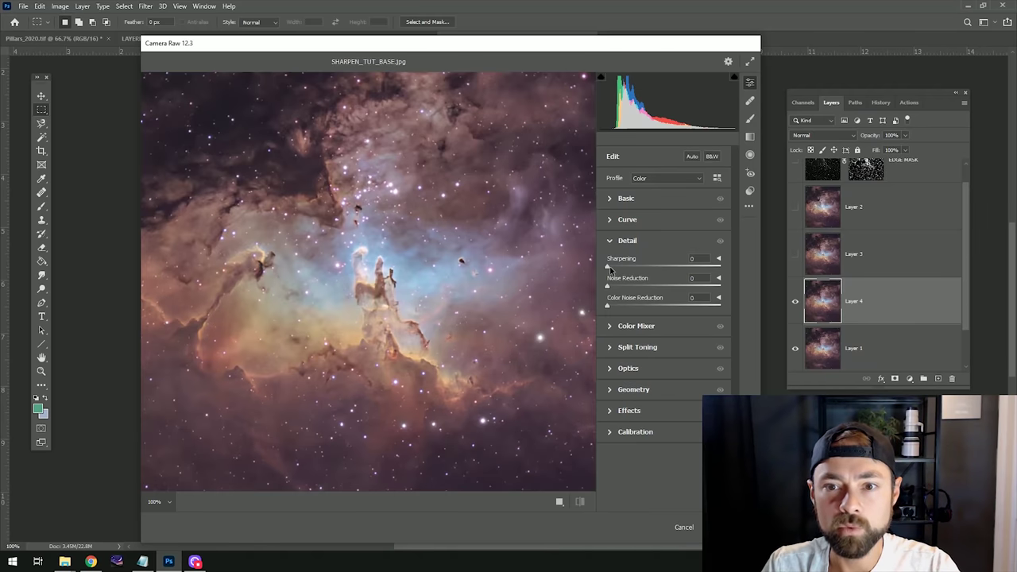
Set Sharpening to about 88 and Noise Reduction to 21, apply, then hide Layer 4.
left_click_drag(608, 267, 660, 271)
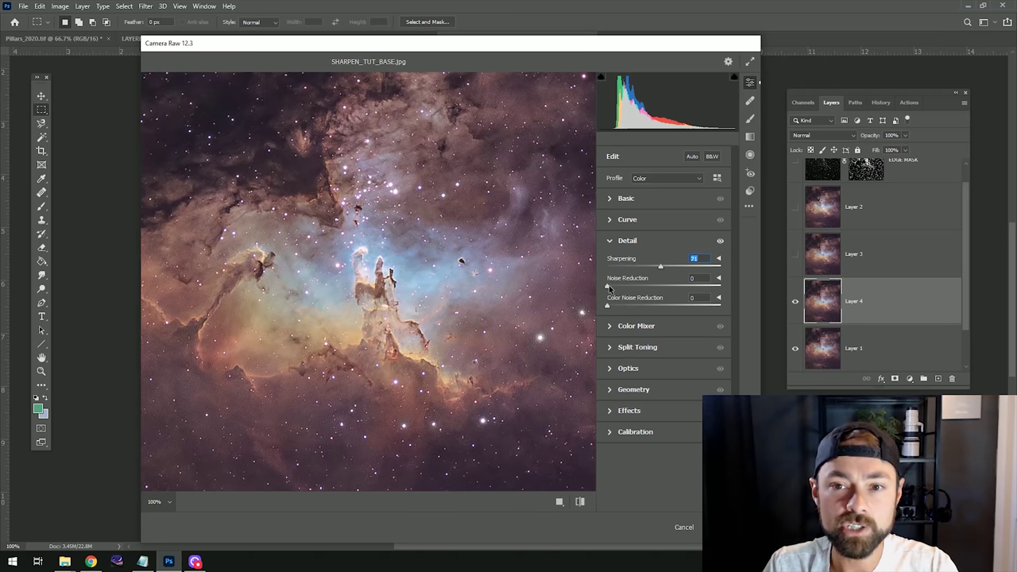
mouse_move(609, 289)
left_mouse_down()
mouse_move(634, 286)
mouse_move(622, 286)
left_mouse_up()
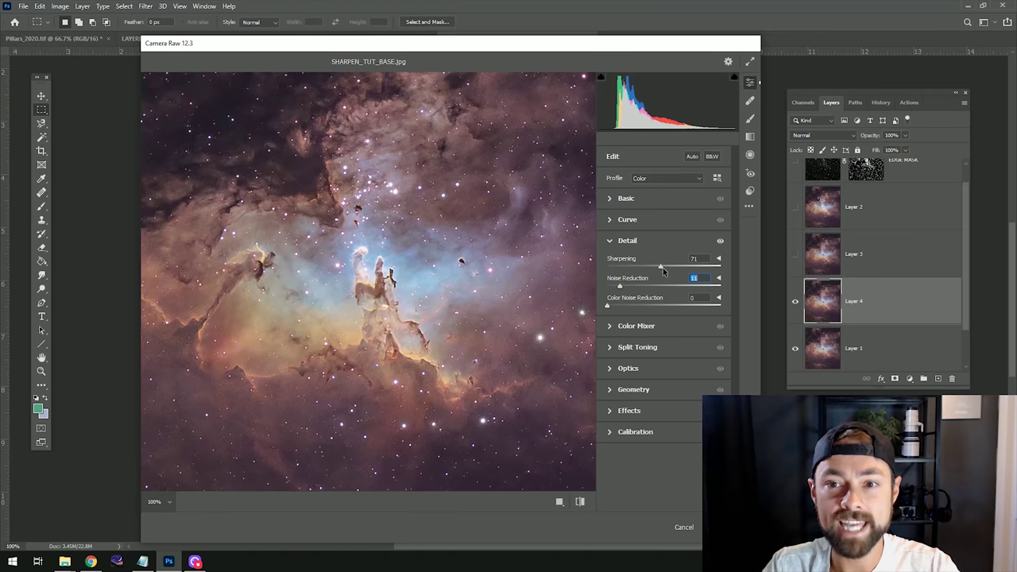
left_click_drag(815, 248, 764, 256)
mouse_move(636, 270)
left_mouse_down()
mouse_move(676, 270)
mouse_move(633, 288)
left_mouse_up()
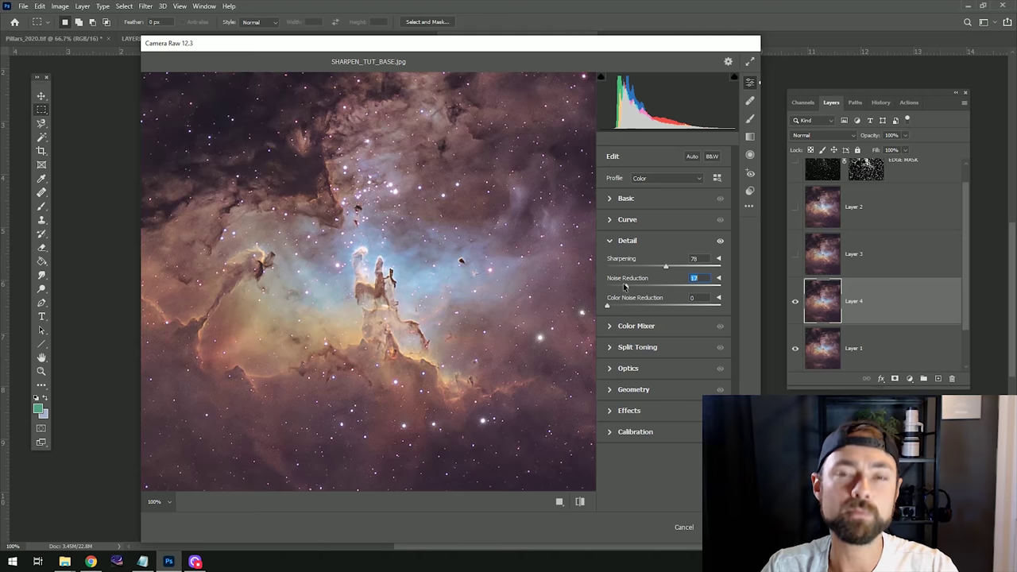
mouse_move(667, 268)
left_mouse_down()
mouse_move(632, 286)
mouse_move(674, 266)
left_mouse_up()
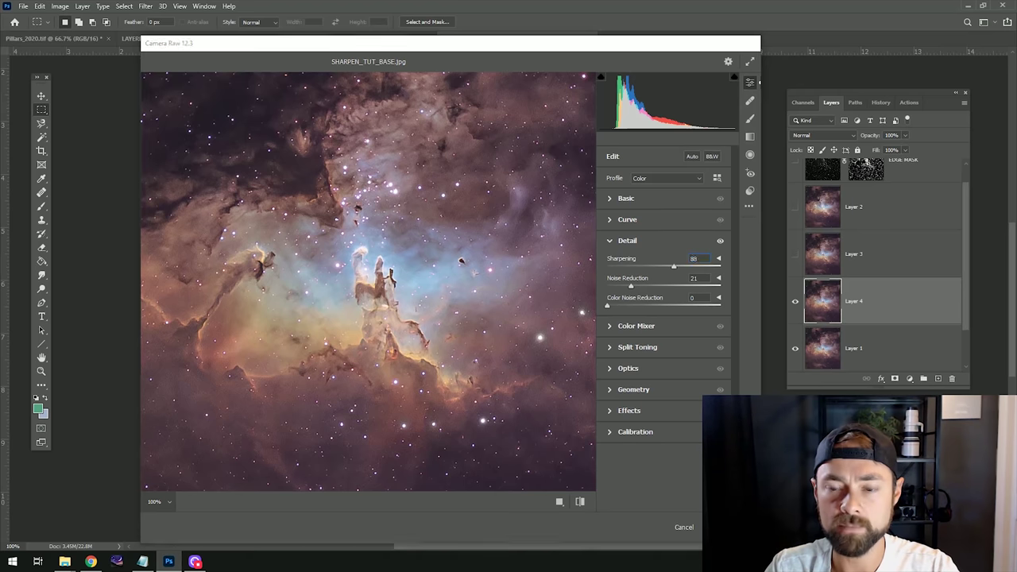
key("Return")
left_click(795, 302)
left_click(795, 303)
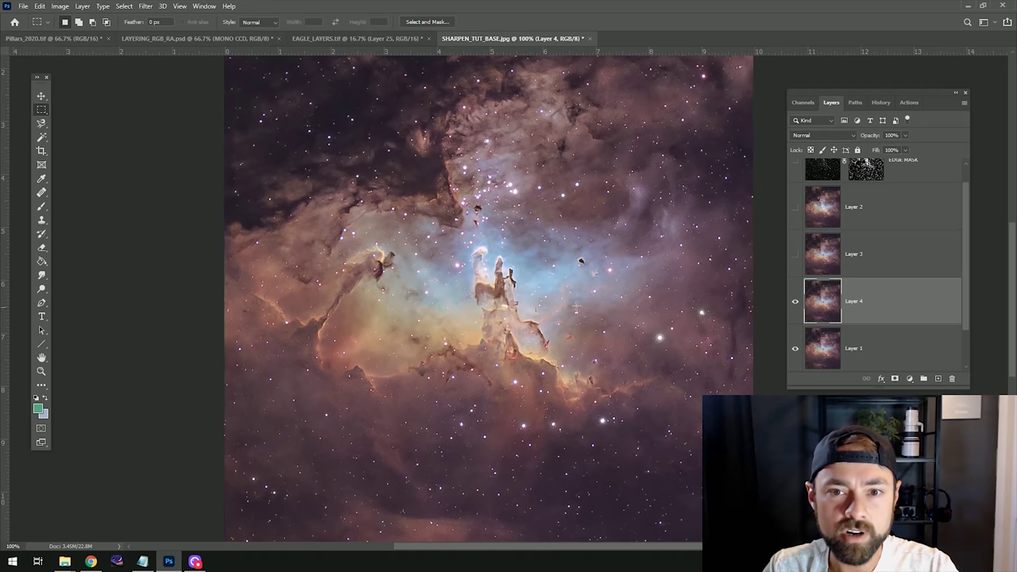
left_click(41, 370)
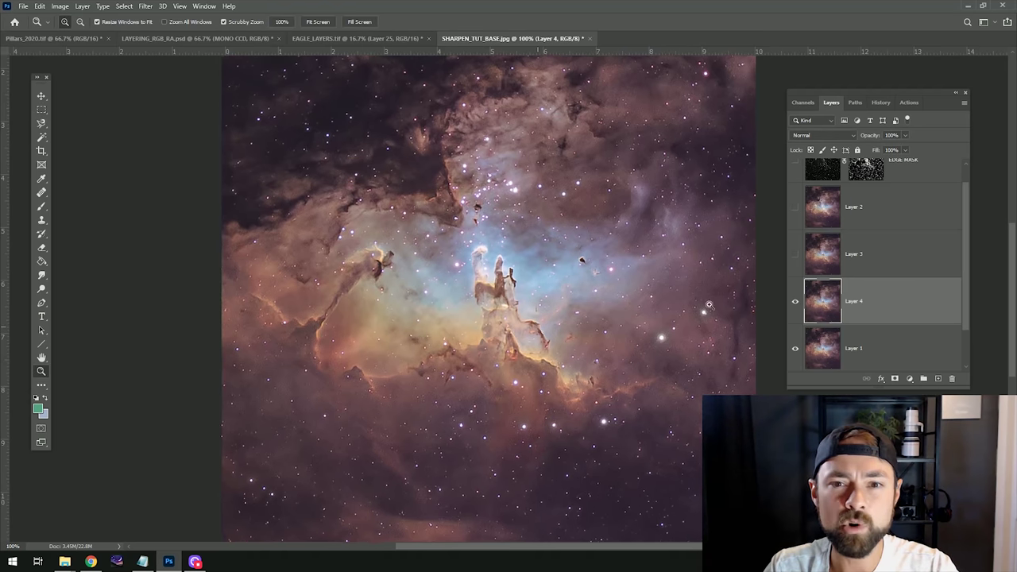
left_click(538, 327)
left_click(796, 302)
left_click(795, 301)
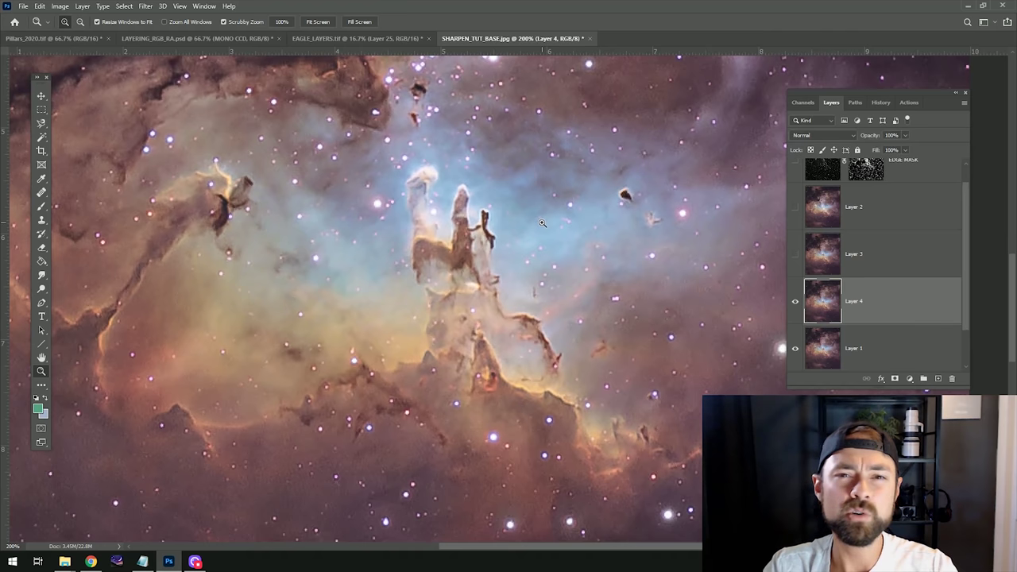
left_click(542, 223, "alt")
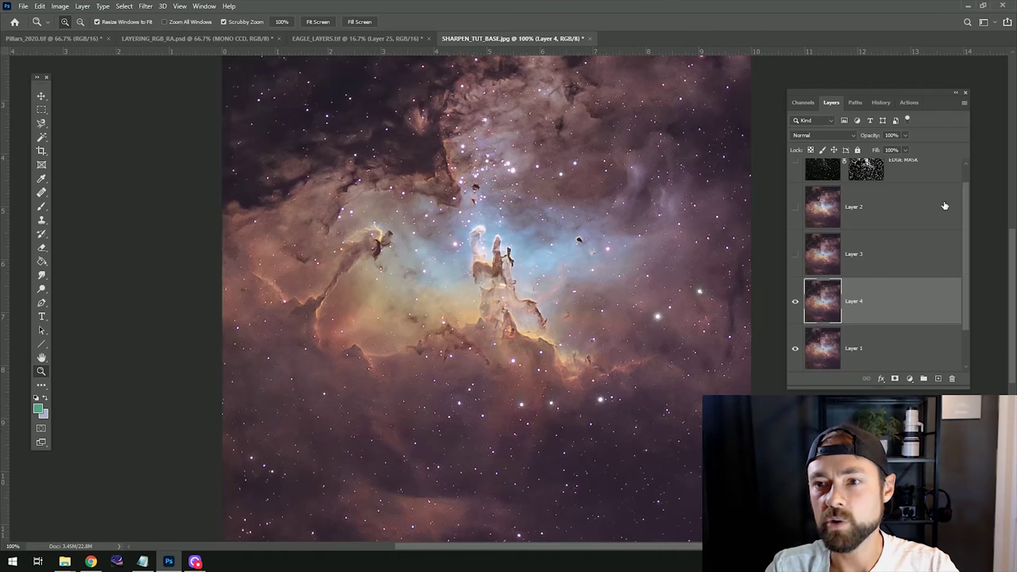
left_click(921, 167, "ctrl")
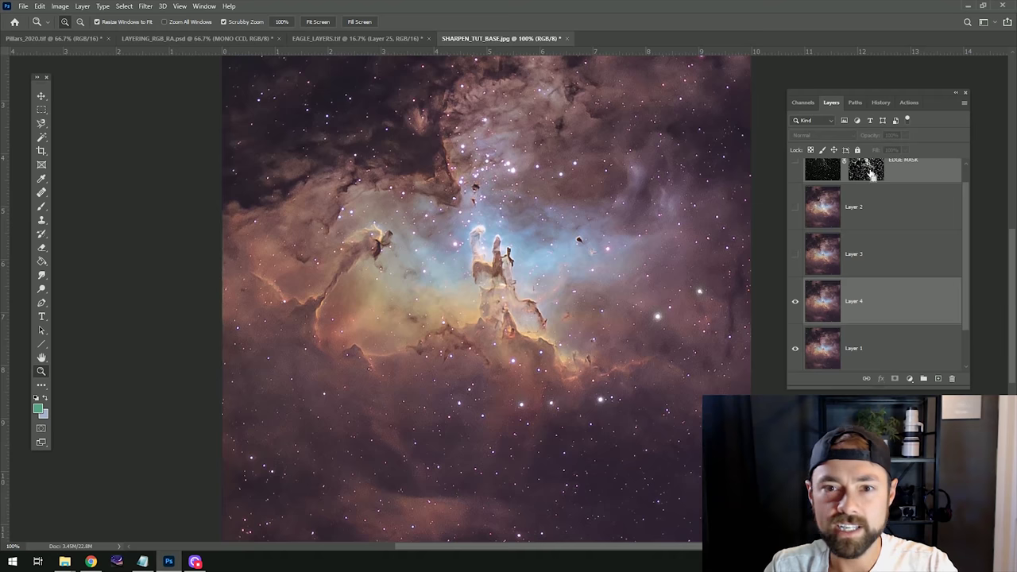
Load the EDGE MASK as a selection and move Layer 4 below Layer 1.
left_click(873, 175, "ctrl")
left_click(796, 302)
left_click(795, 305)
left_click(867, 349)
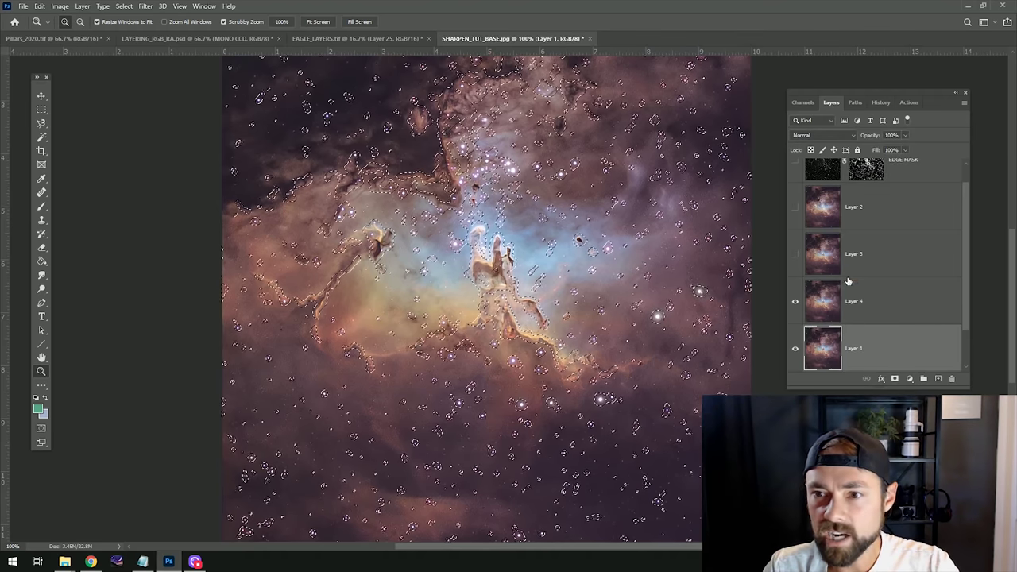
left_click_drag(859, 301, 884, 362)
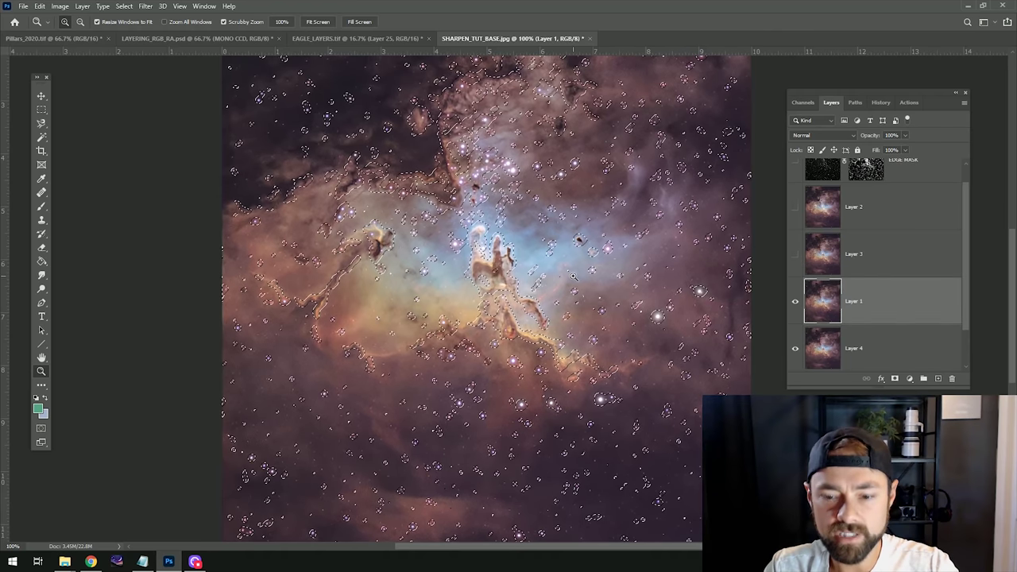
Delete the edge-mask areas from Layer 1 and clear the selection.
key("Delete")
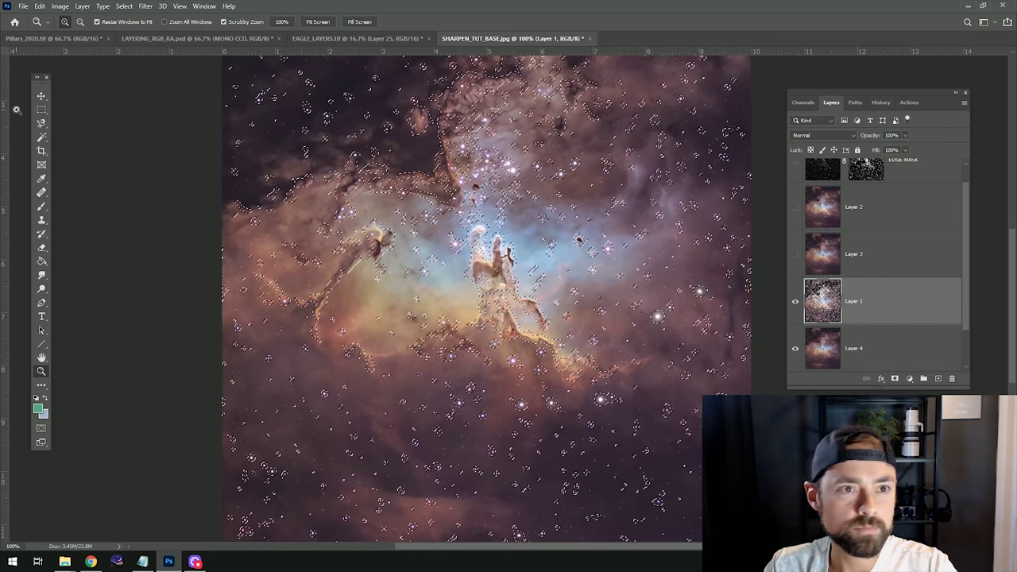
key("ctrl+d")
left_click(41, 109)
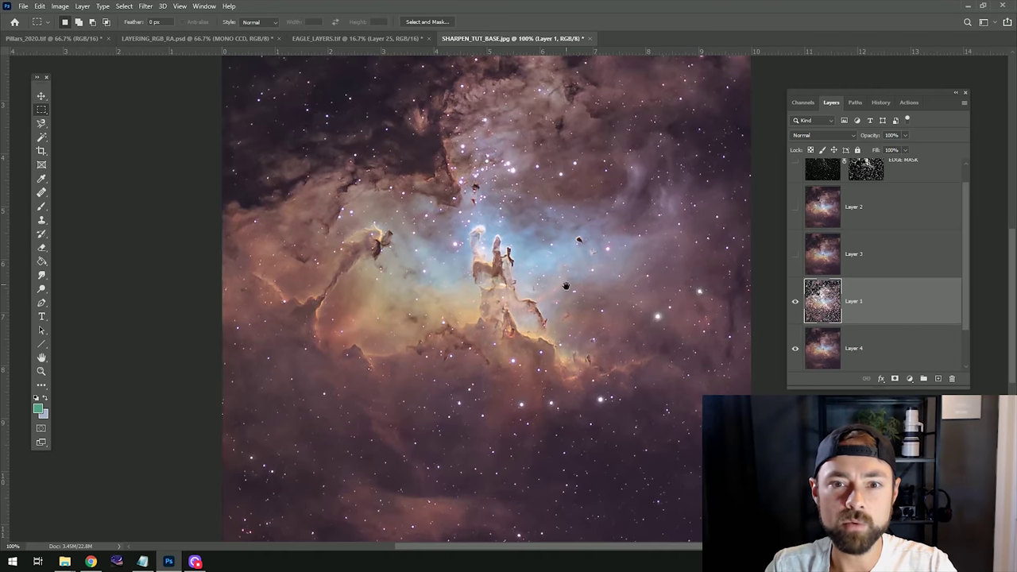
Run Filter > Topaz Labs > Topaz DeNoise AI on Layer 7 of the nebula.
left_click_drag(562, 297, 554, 366)
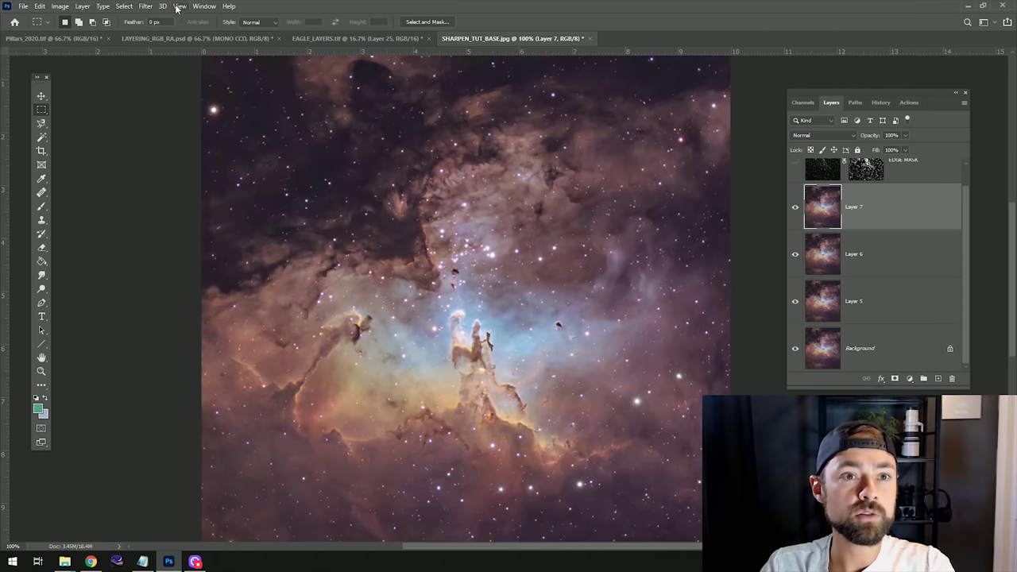
left_click(143, 6)
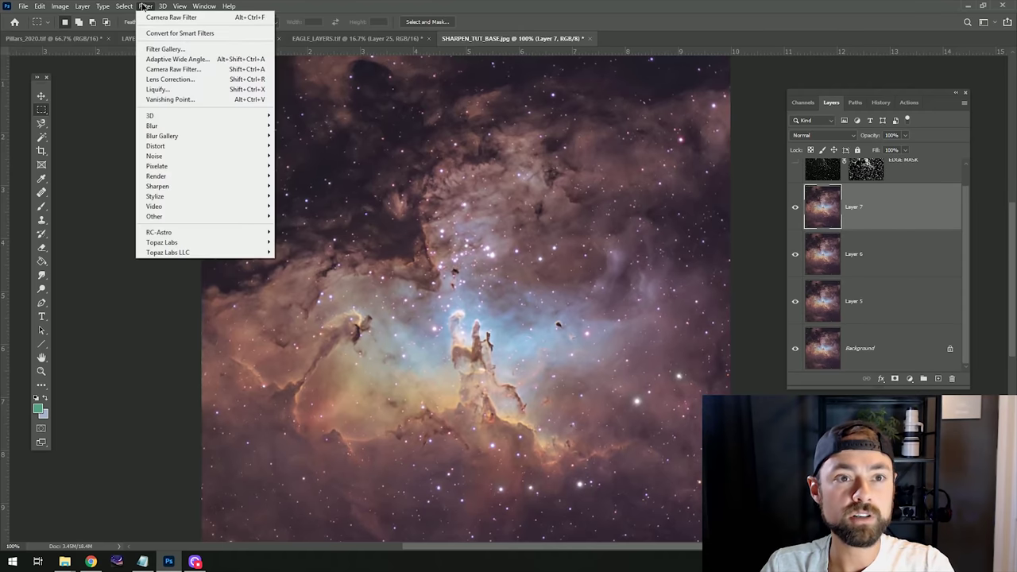
mouse_move(222, 241)
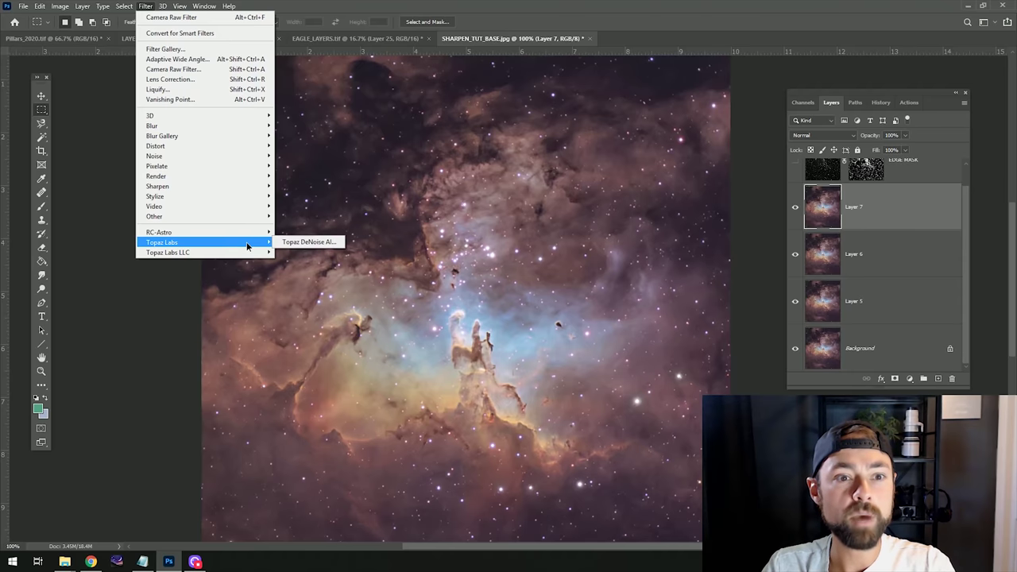
left_click(318, 241)
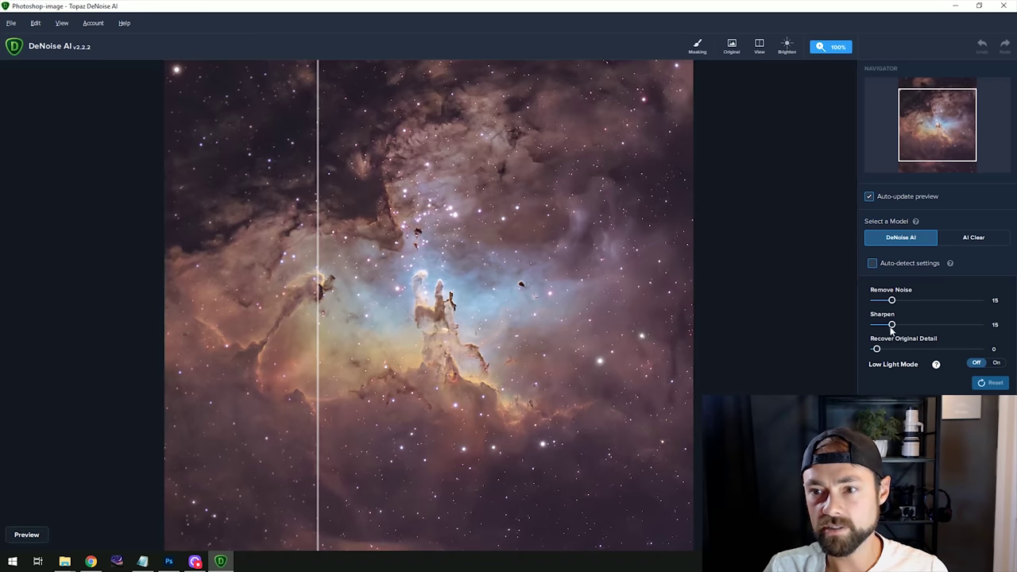
Raise Sharpen to 25 and compare the before/after split across the pillars.
left_click_drag(893, 325, 902, 325)
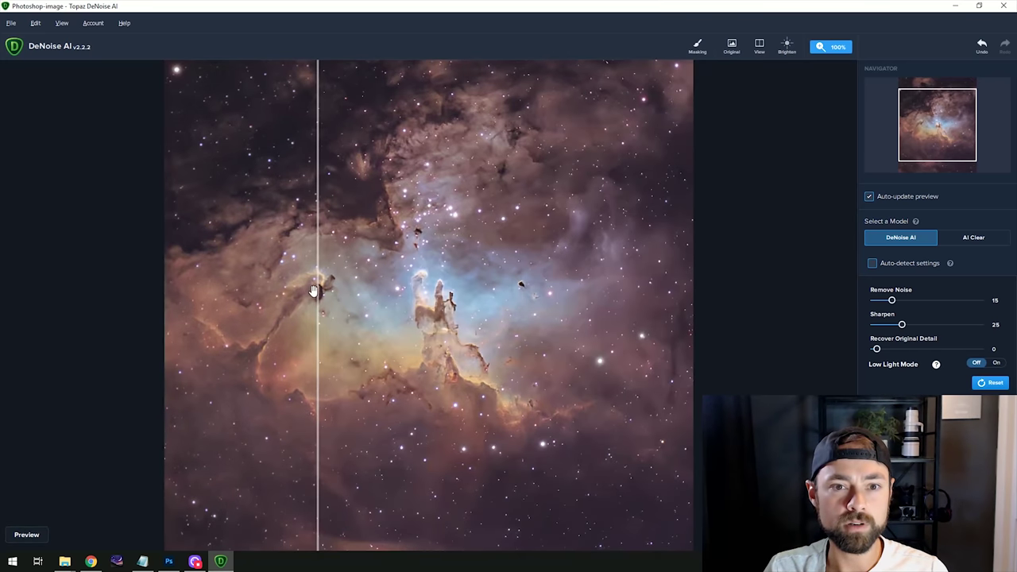
left_click_drag(318, 287, 347, 279)
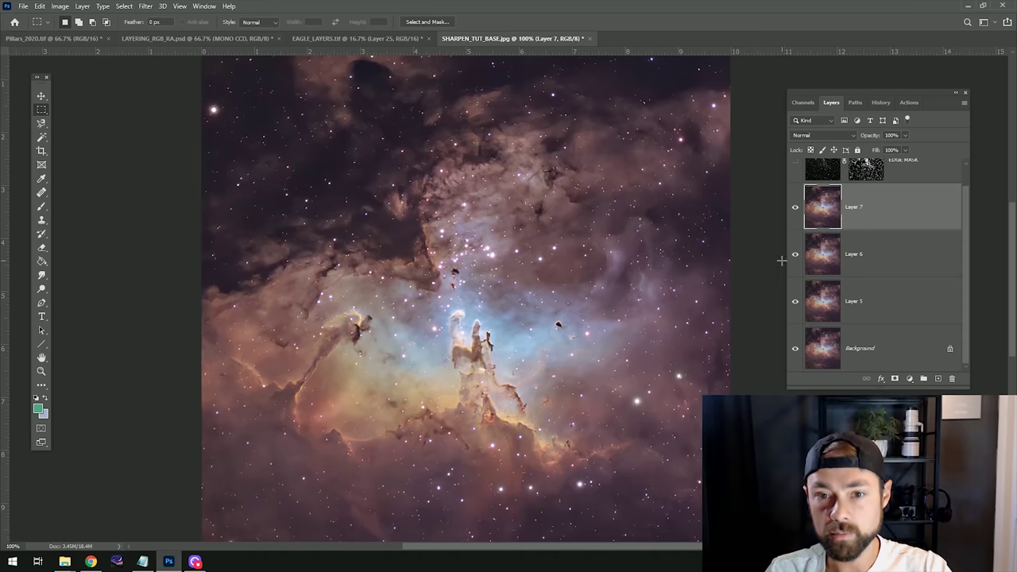
Load the EDGE MASK selection, move Layer 6 above Layer 7, erase along edges, then deselect.
scroll(966, 266, "up", 1)
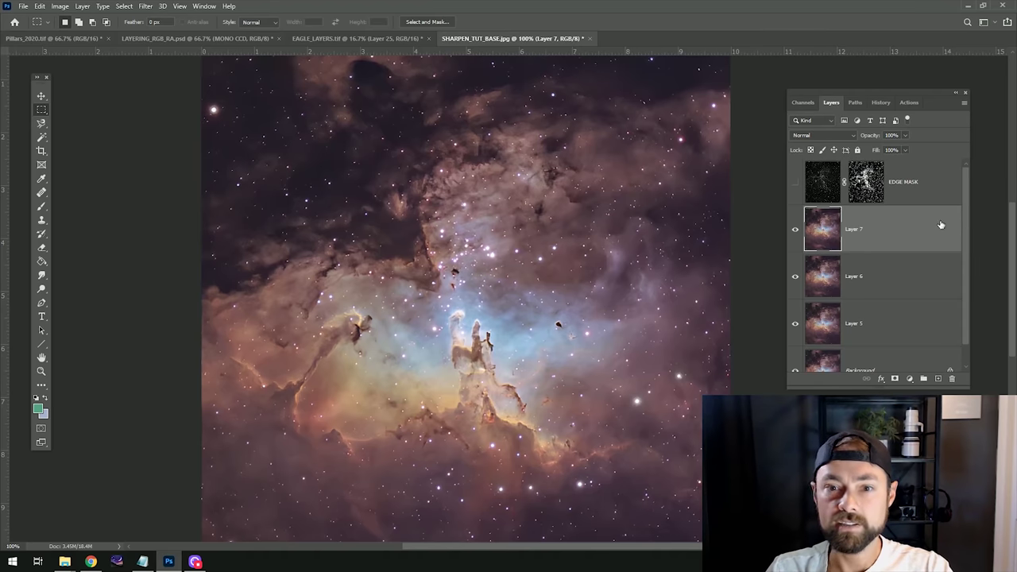
left_click(877, 184, "ctrl")
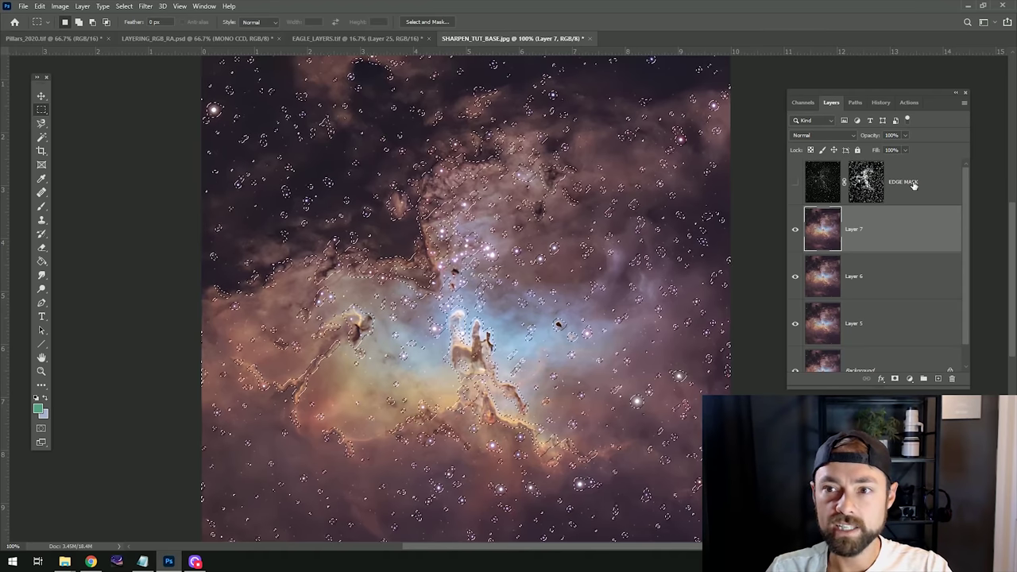
left_click_drag(866, 278, 906, 225)
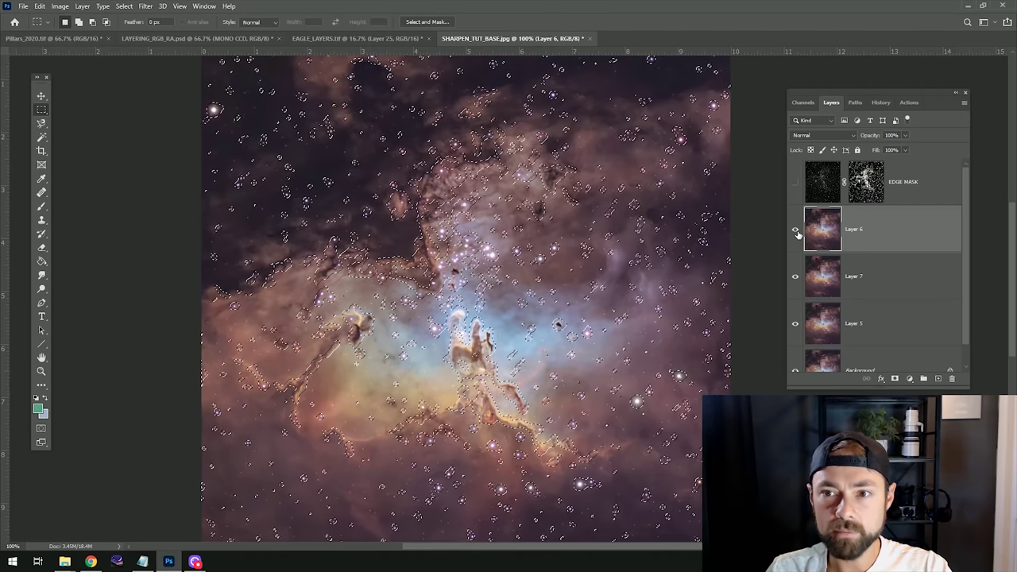
left_click(41, 248)
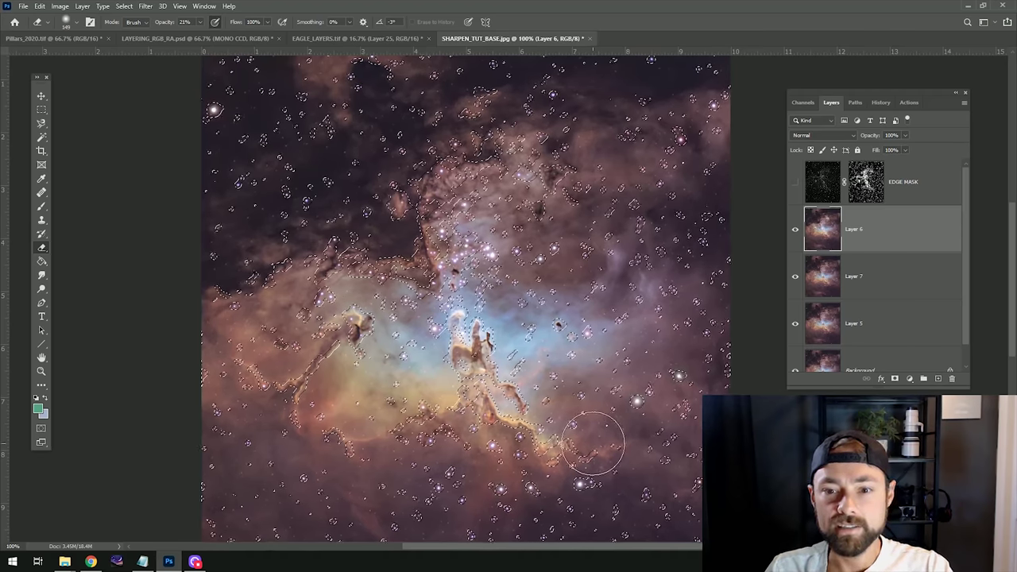
left_click(41, 96)
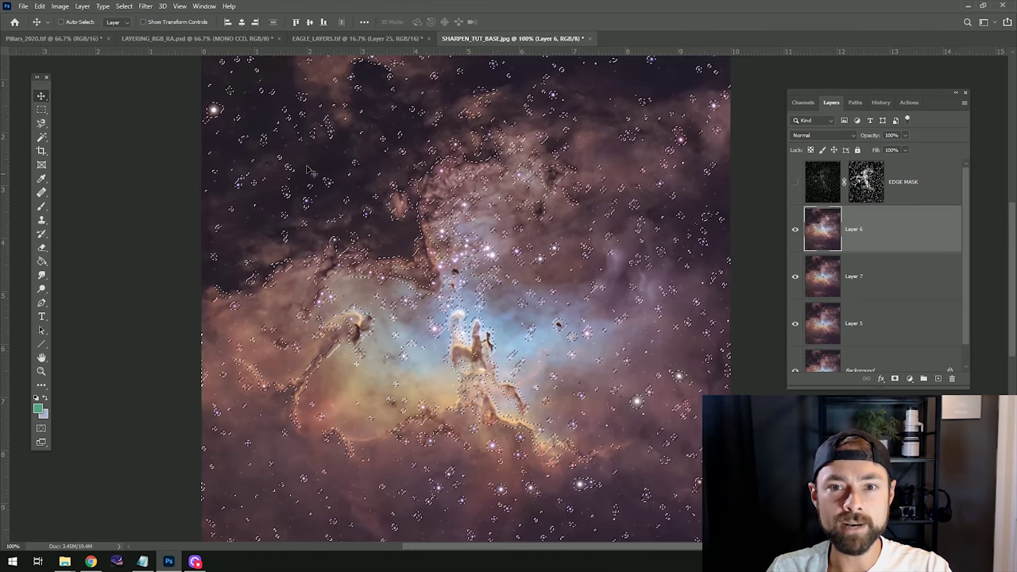
left_click(41, 108)
left_click(547, 185)
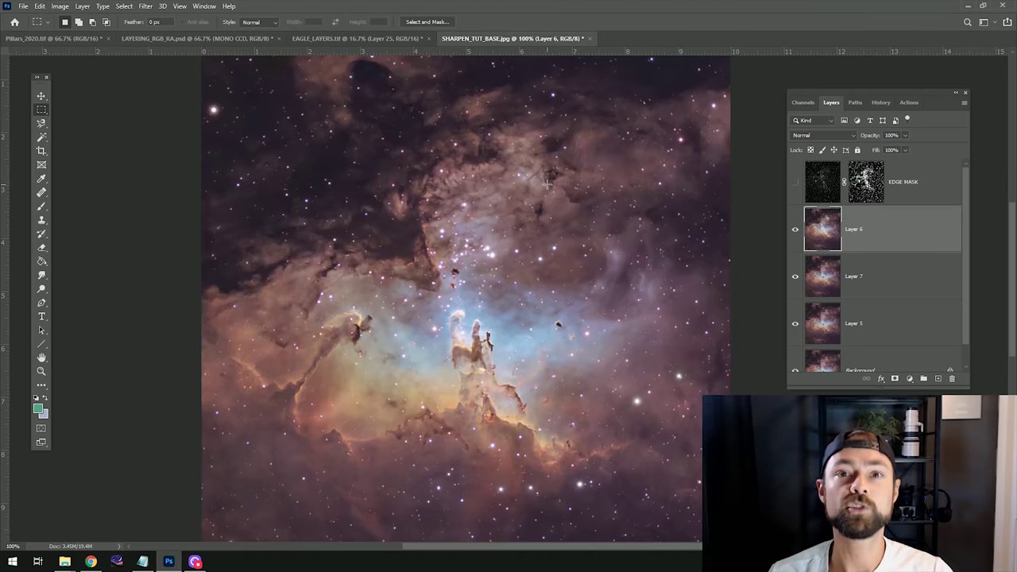